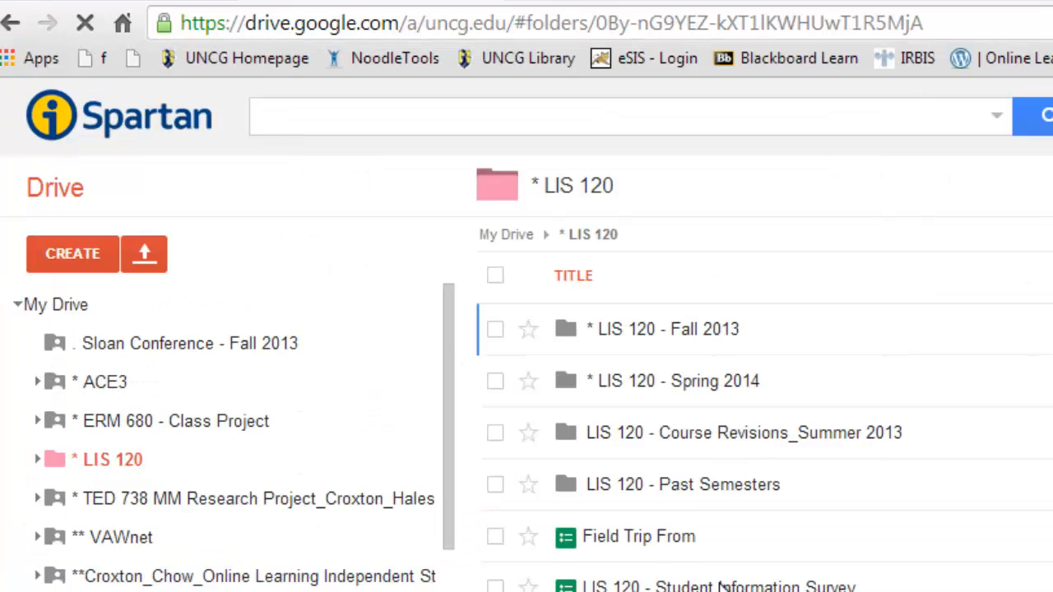
Create a new form in the * LIS 120 folder and name it "Field Trip Permission to Children's Theater"
left_click(69, 251)
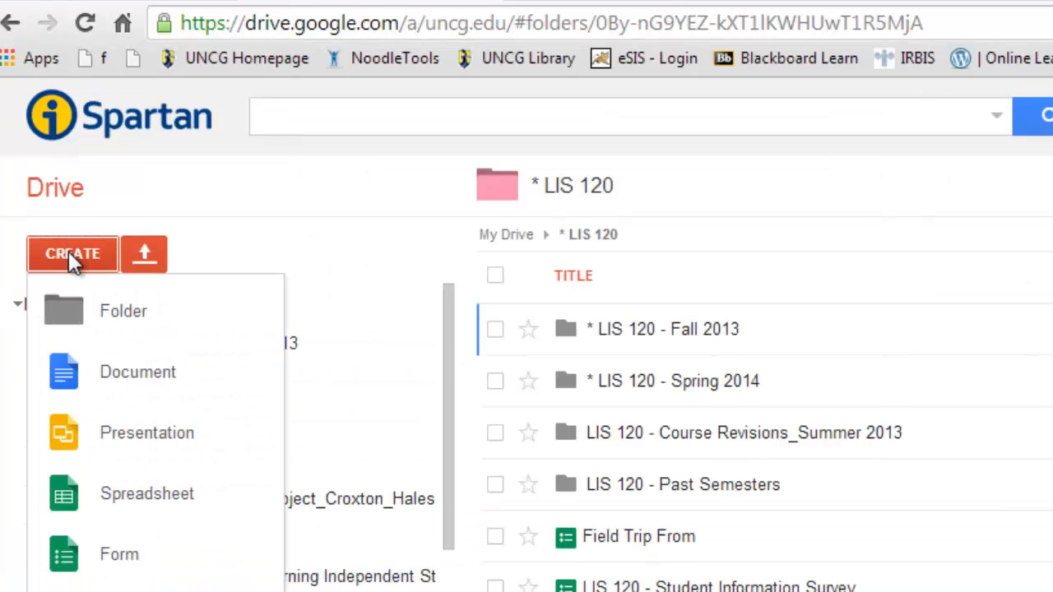
left_click(122, 556)
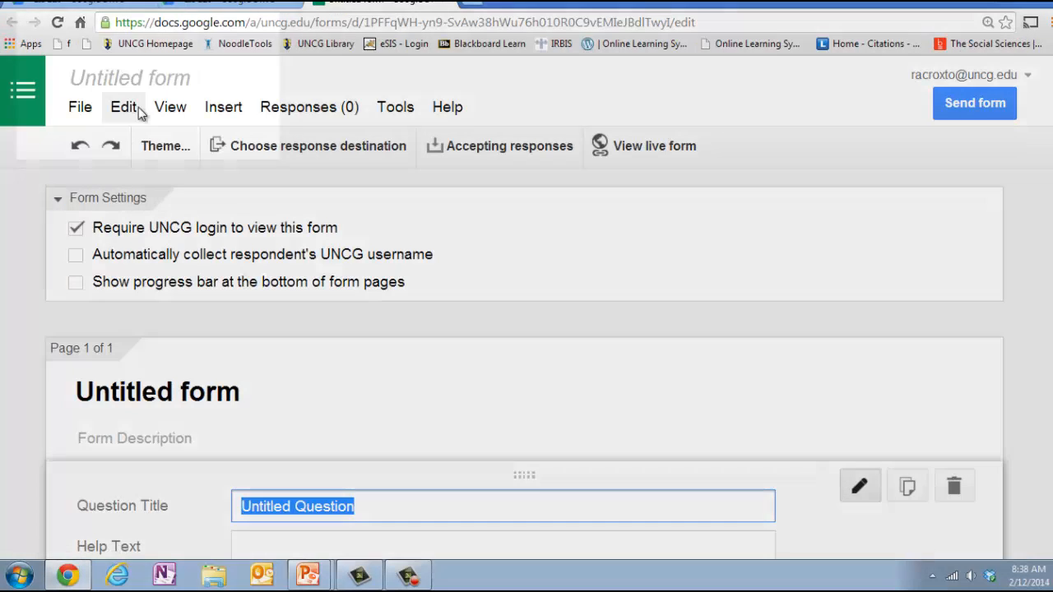
left_click(214, 78)
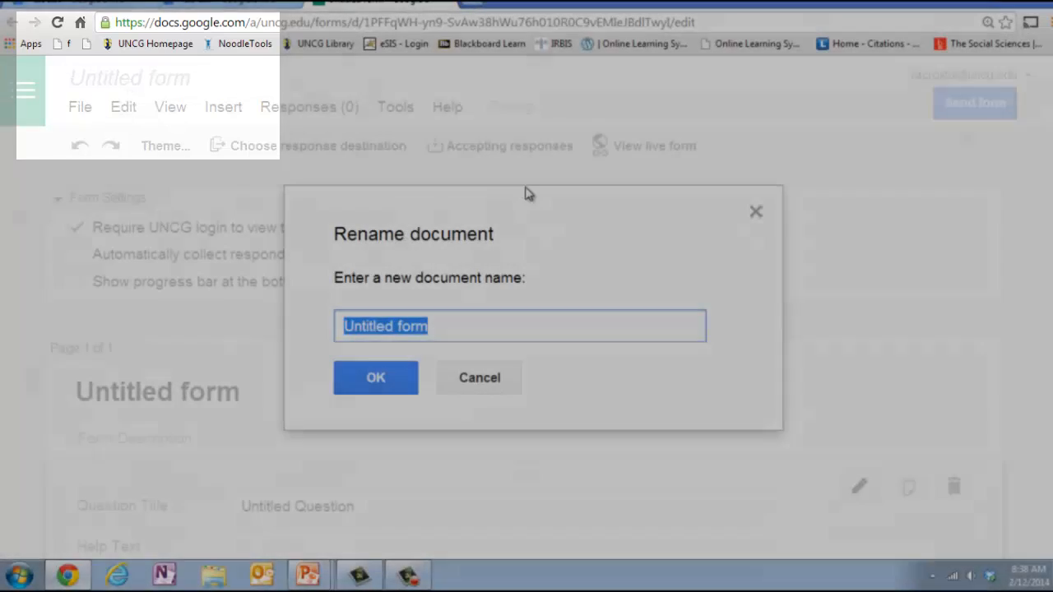
type("Field Trip Permission to Children's Theater")
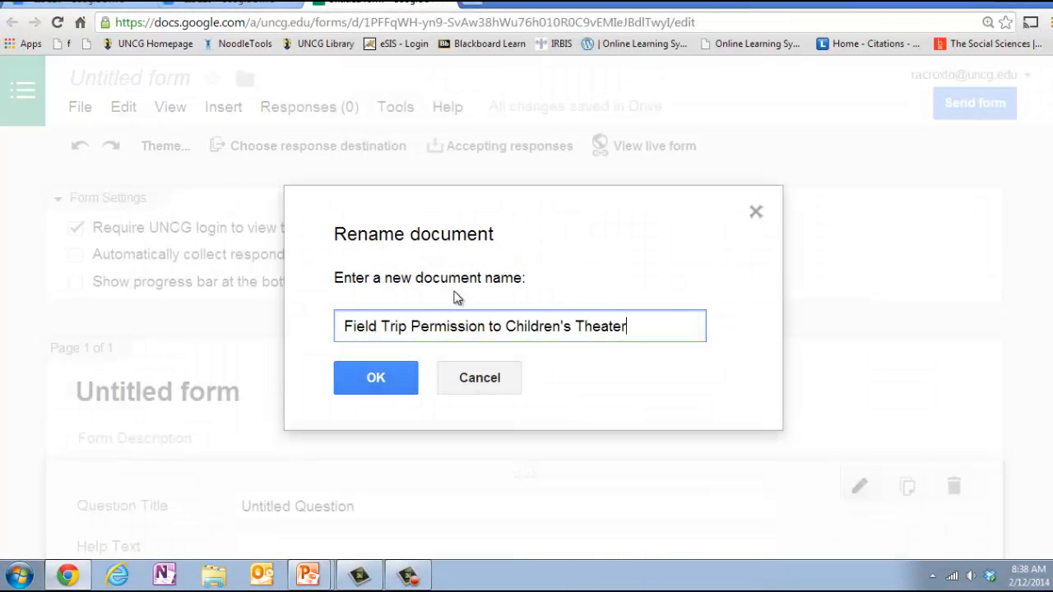
left_click(390, 385)
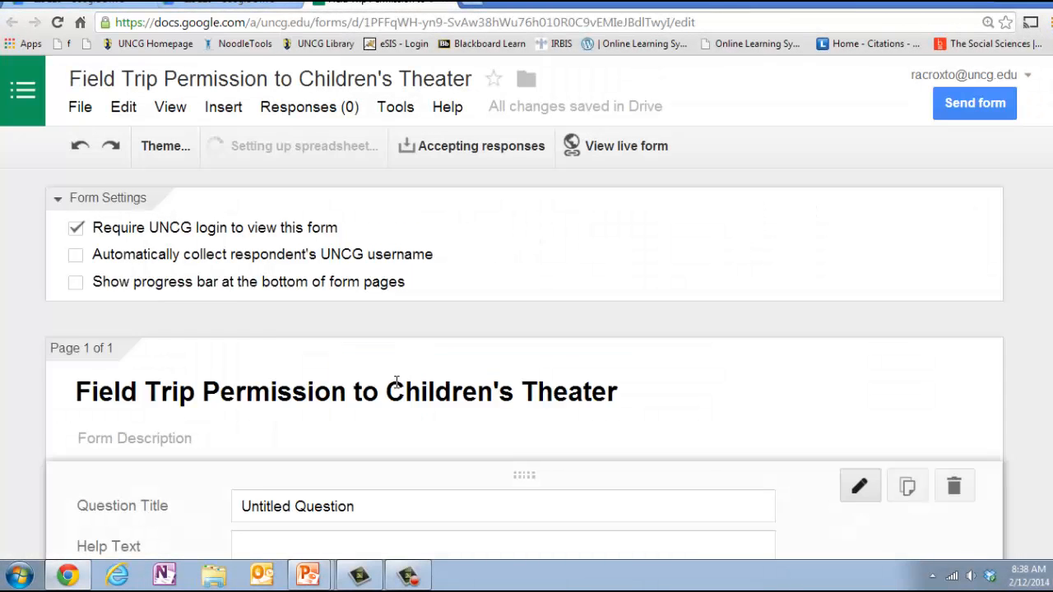
Add a section header with the header text "Field Trip Description" after the untitled question
scroll(396, 382, "down", 3)
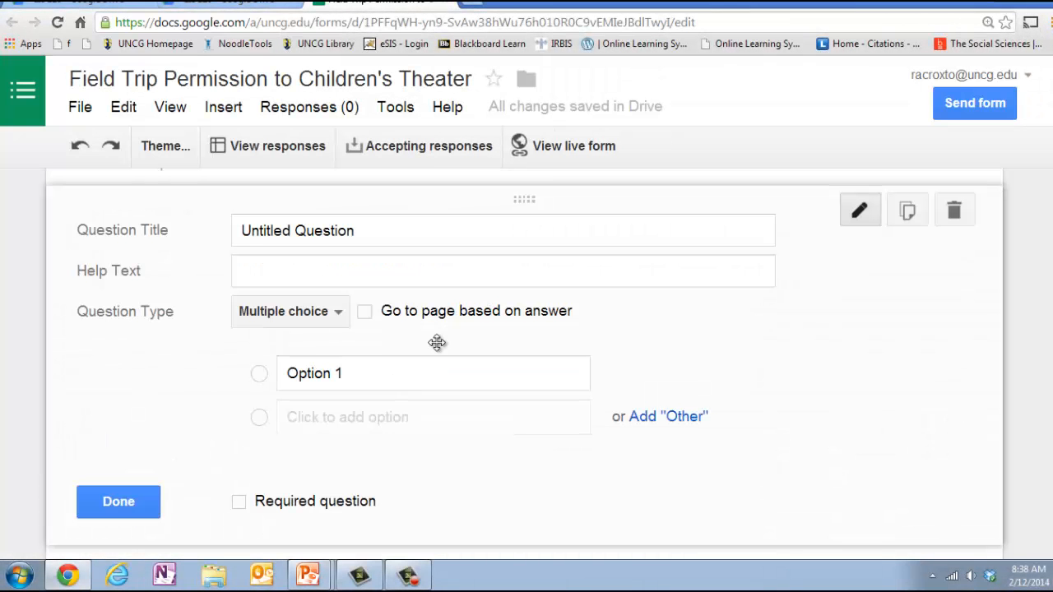
scroll(343, 526, "down", 1)
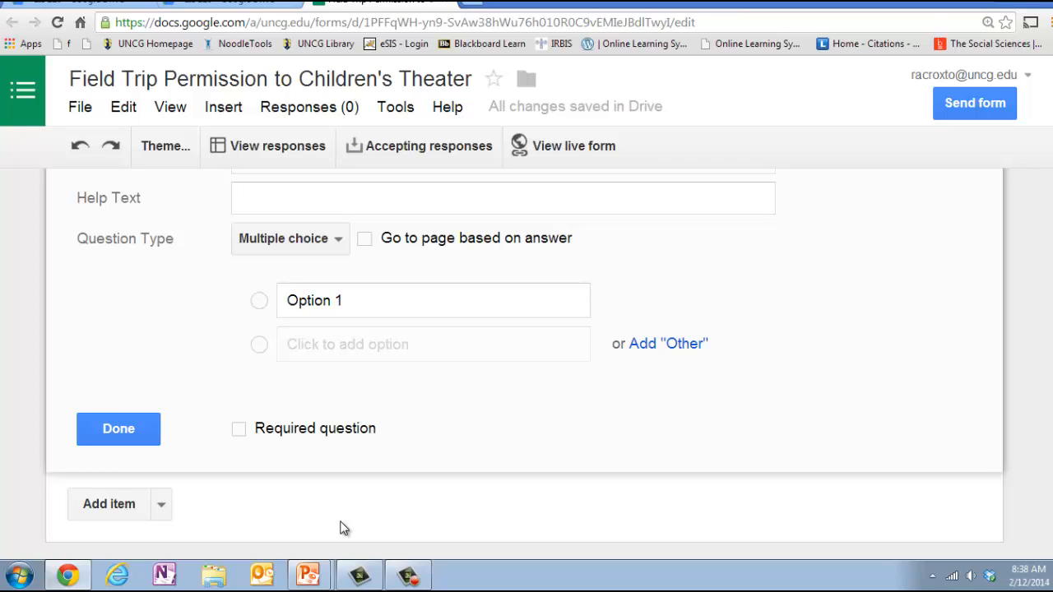
left_click(162, 505)
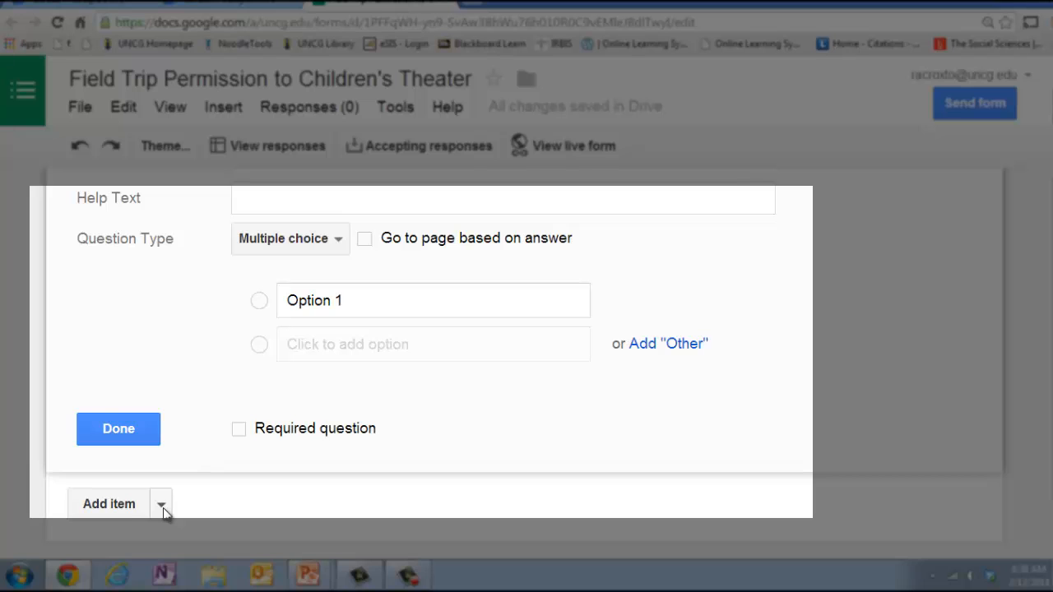
left_click(162, 506)
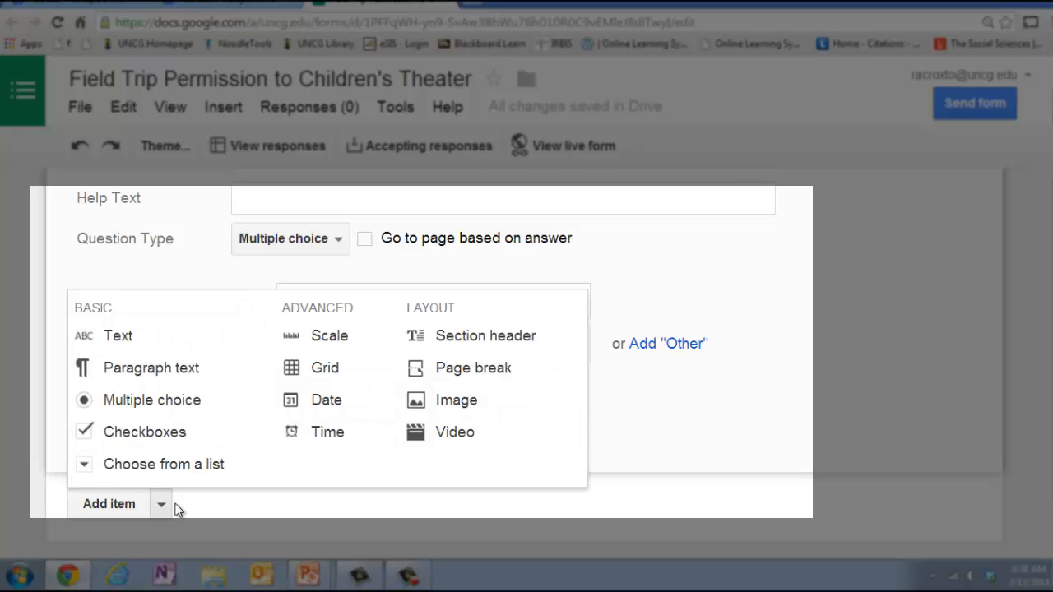
left_click(483, 336)
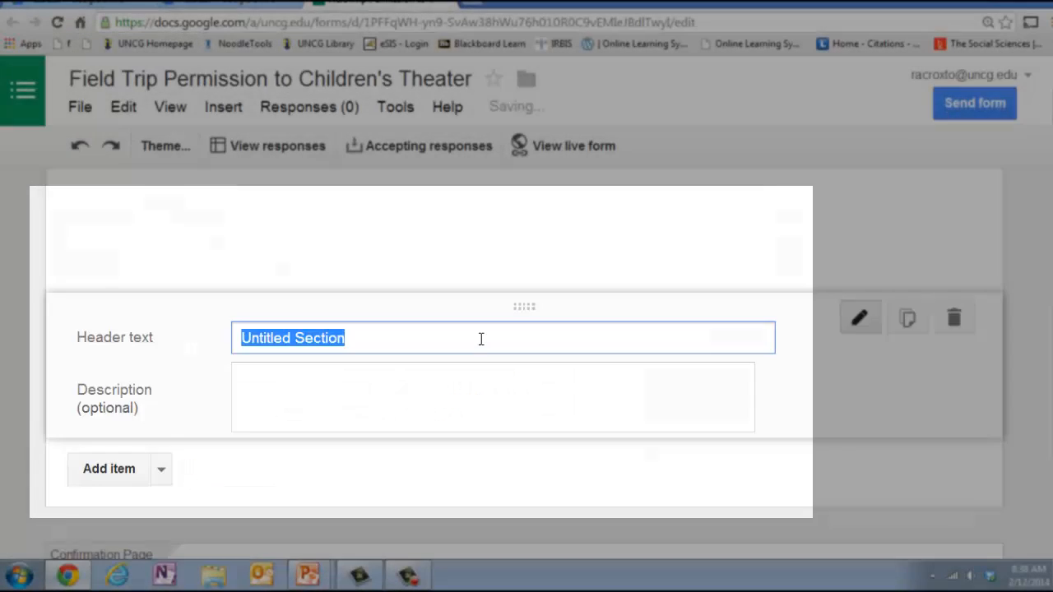
scroll(535, 362, "down", 2)
scroll(566, 384, "up", 2)
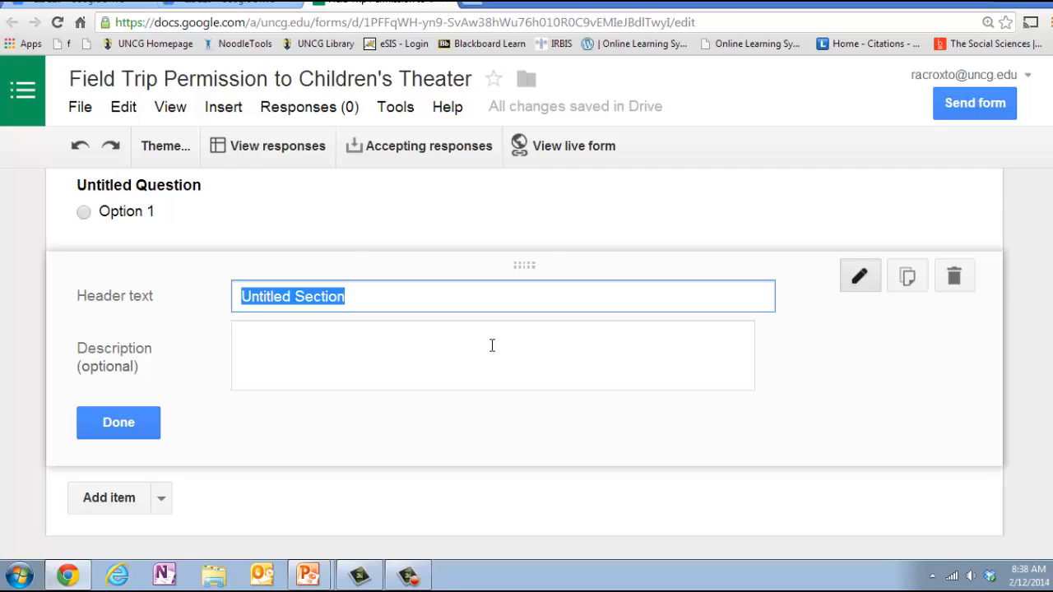
type("Field Trip De")
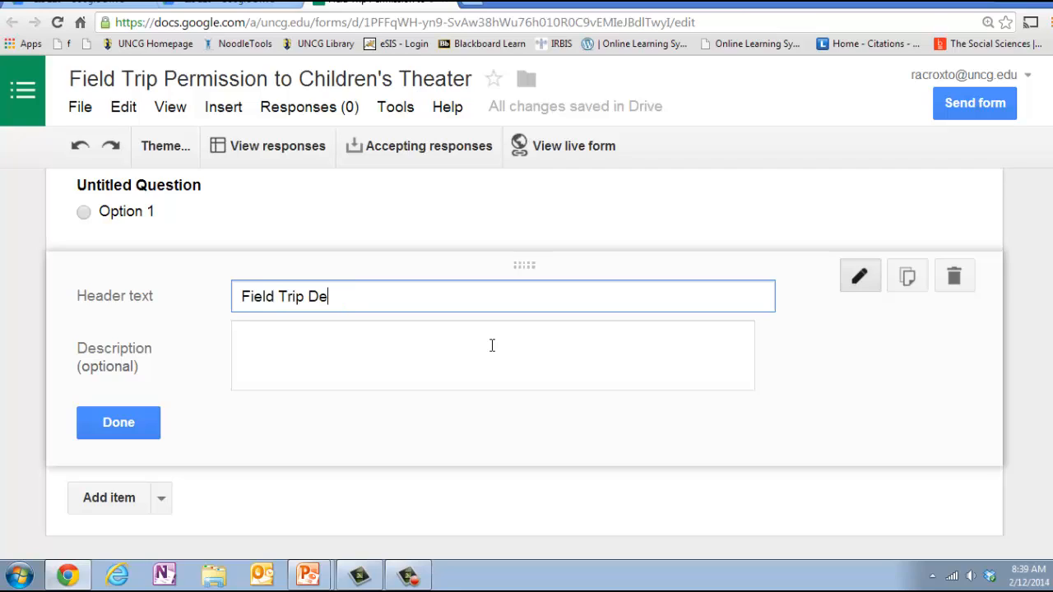
type("scription")
Give the section a "Dear Parents," description of the February 28, 2014 trip to the Children's Theater of Greensboro for live performances of classroom stories
left_click(436, 350)
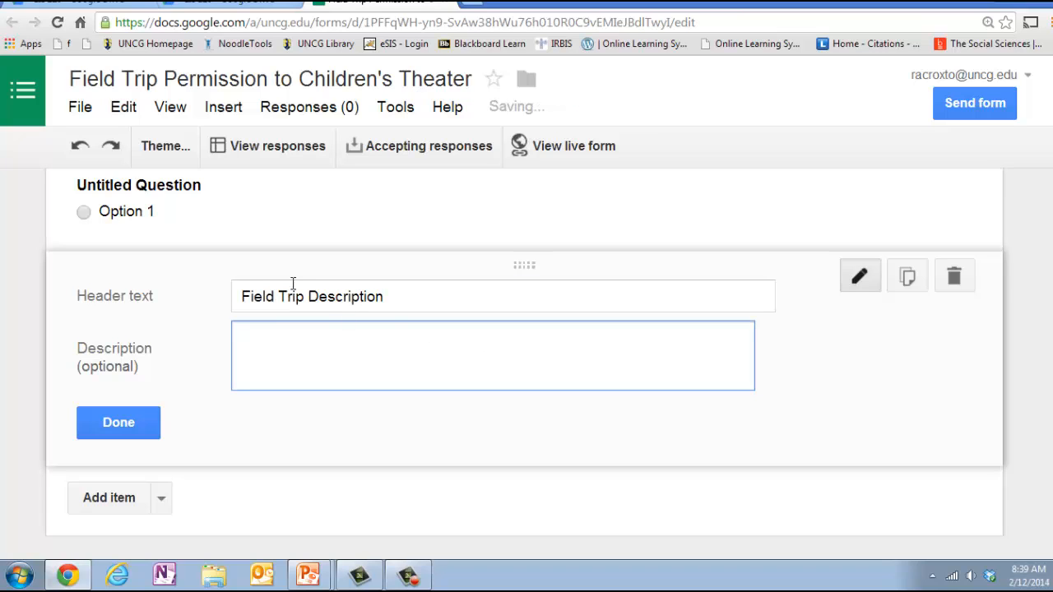
type("Dear Par")
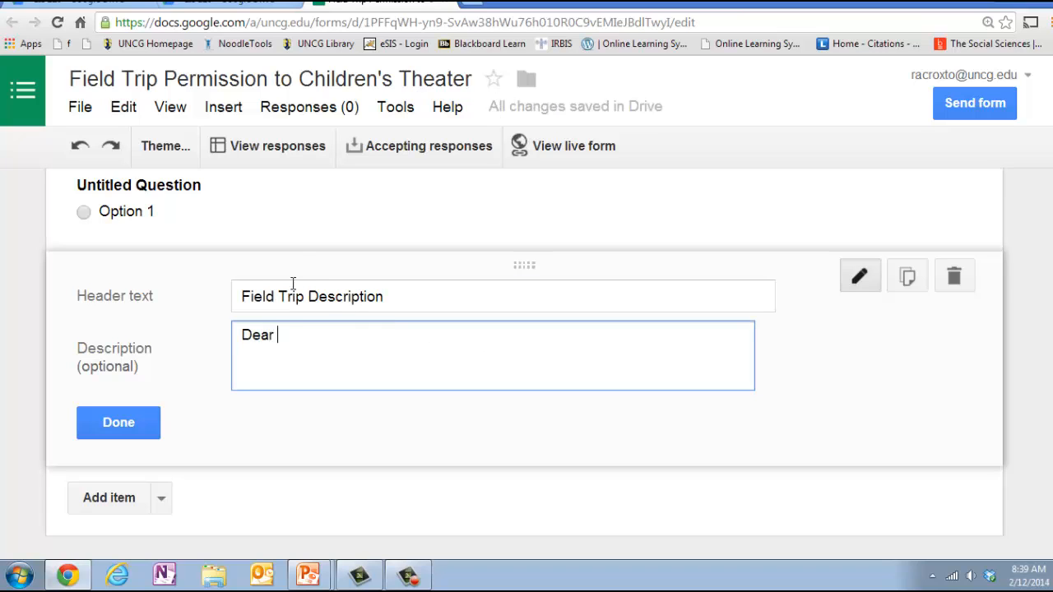
type("ents,")
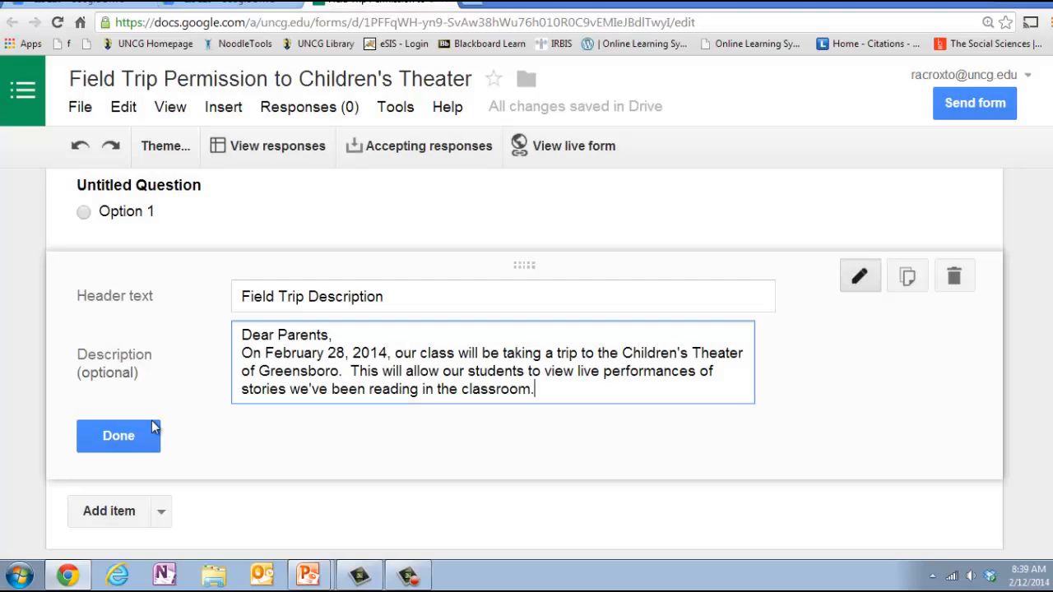
left_click(93, 435)
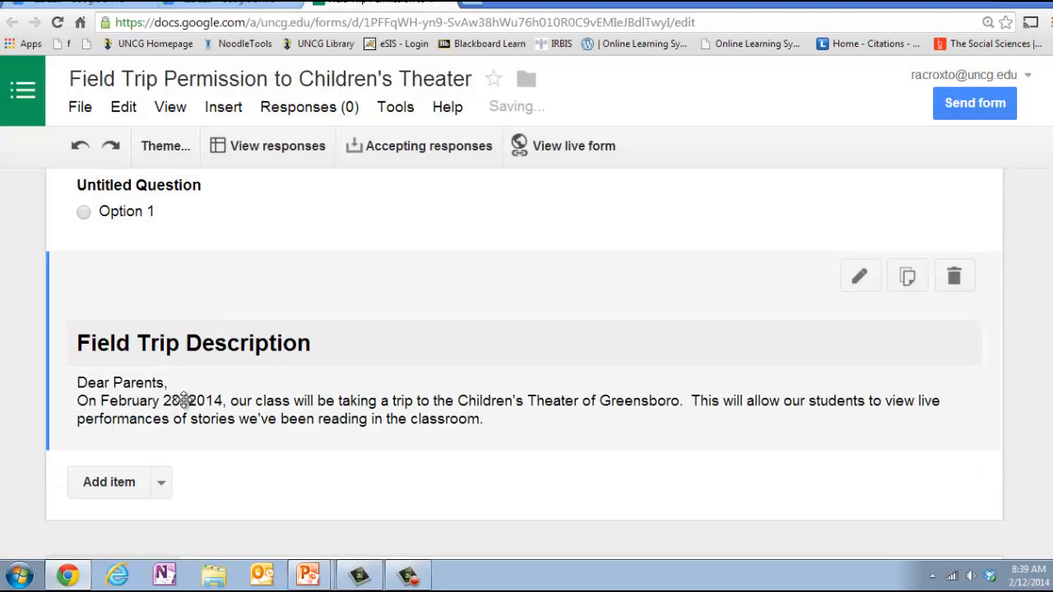
Delete the untitled multiple choice question above the Field Trip Description section
scroll(187, 394, "up", 1)
scroll(187, 394, "up", 1)
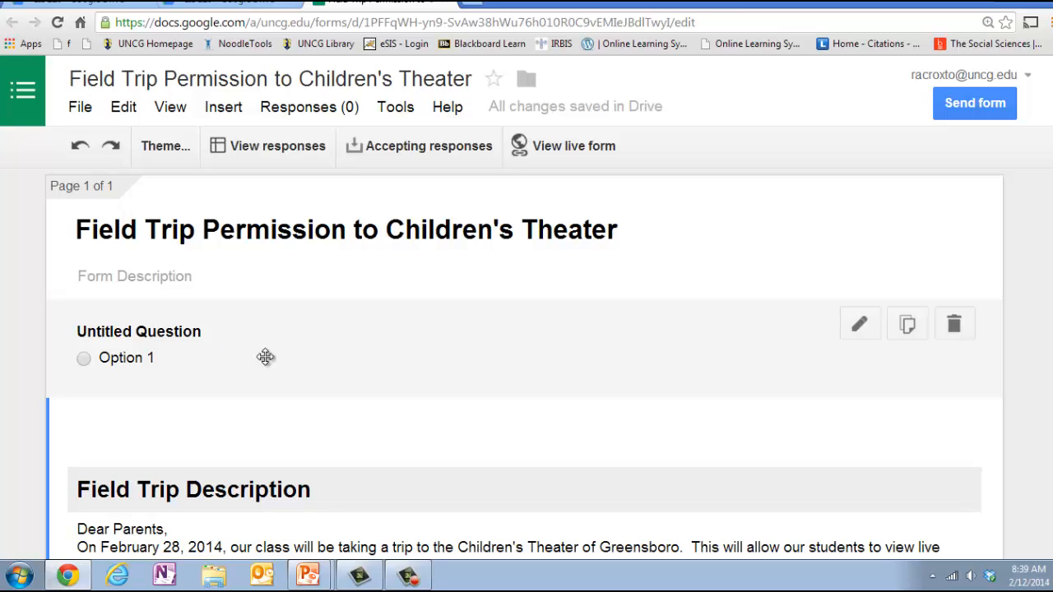
left_click(955, 326)
Add a text question titled "Student's Name" below the field trip description and finish editing it
scroll(382, 509, "down", 1)
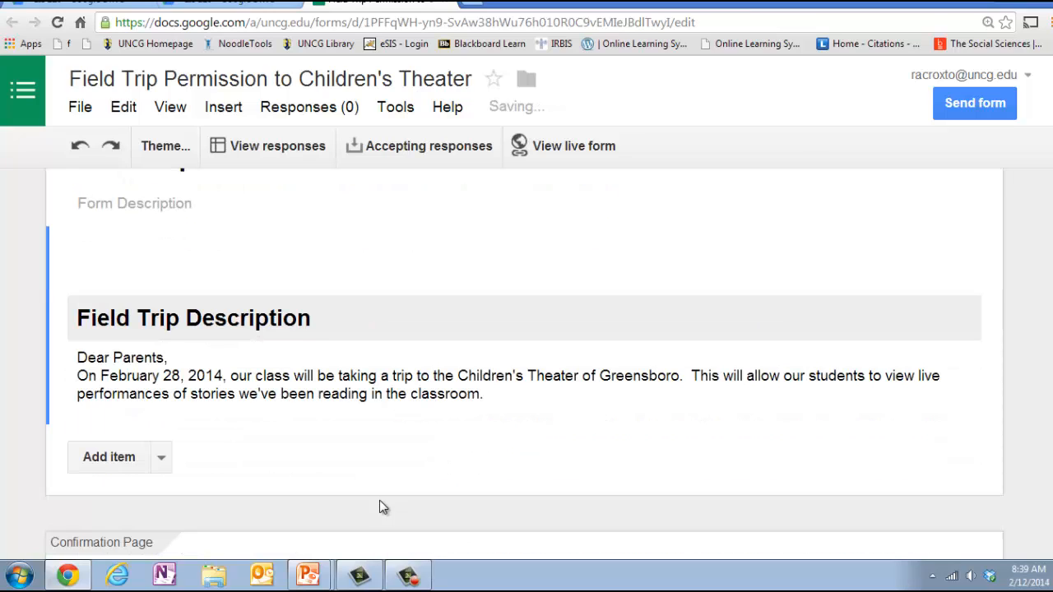
left_click(165, 460)
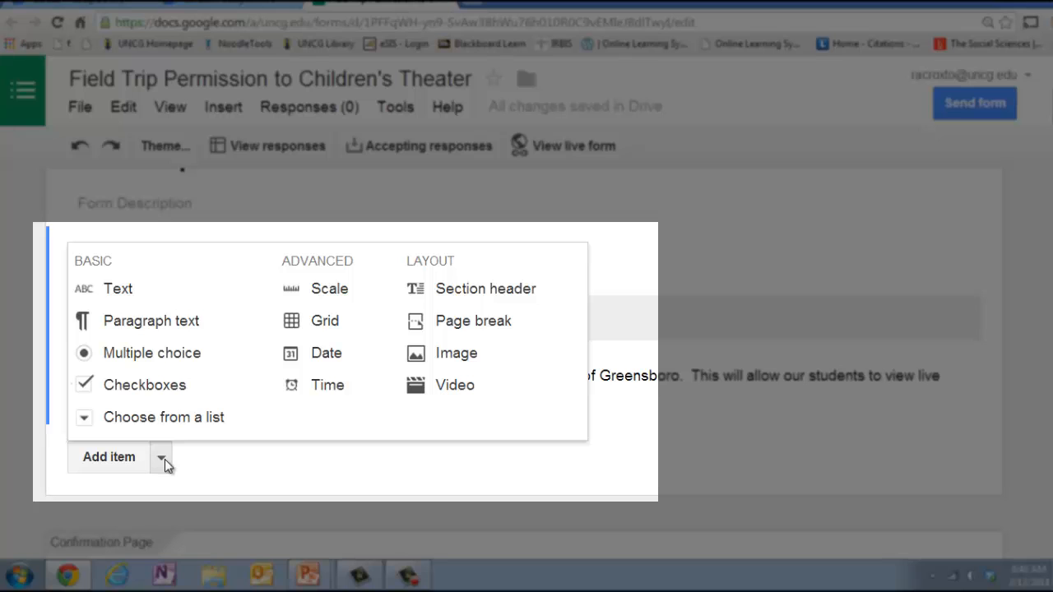
left_click(126, 296)
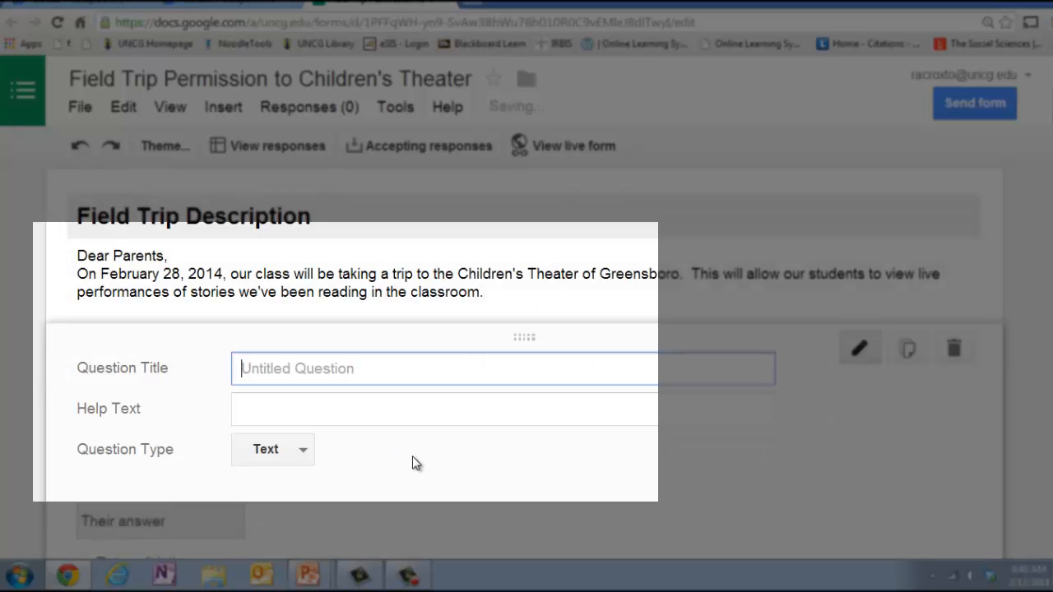
type("S")
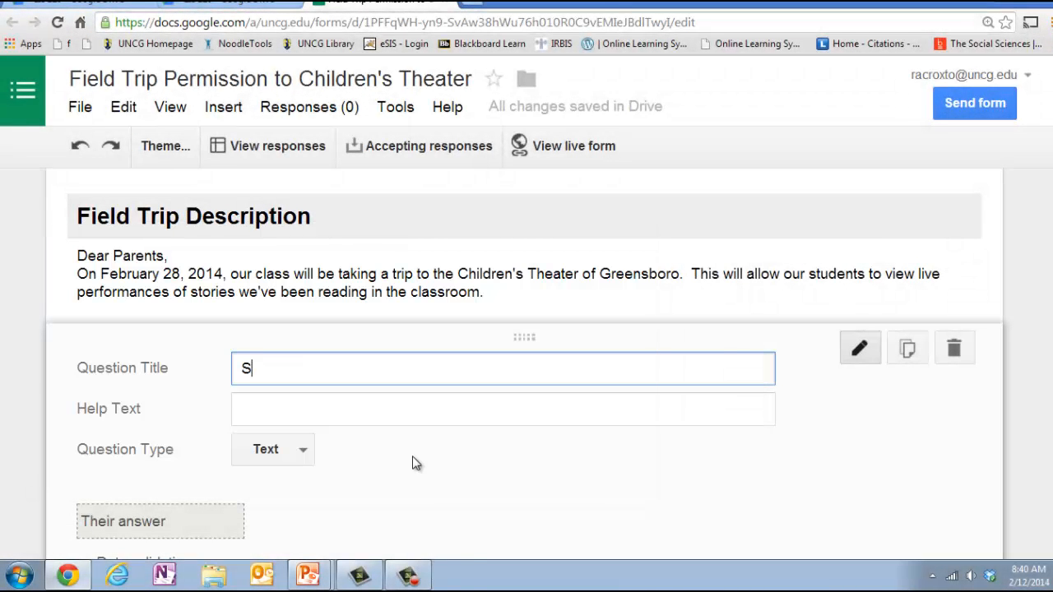
type("tudent's Name")
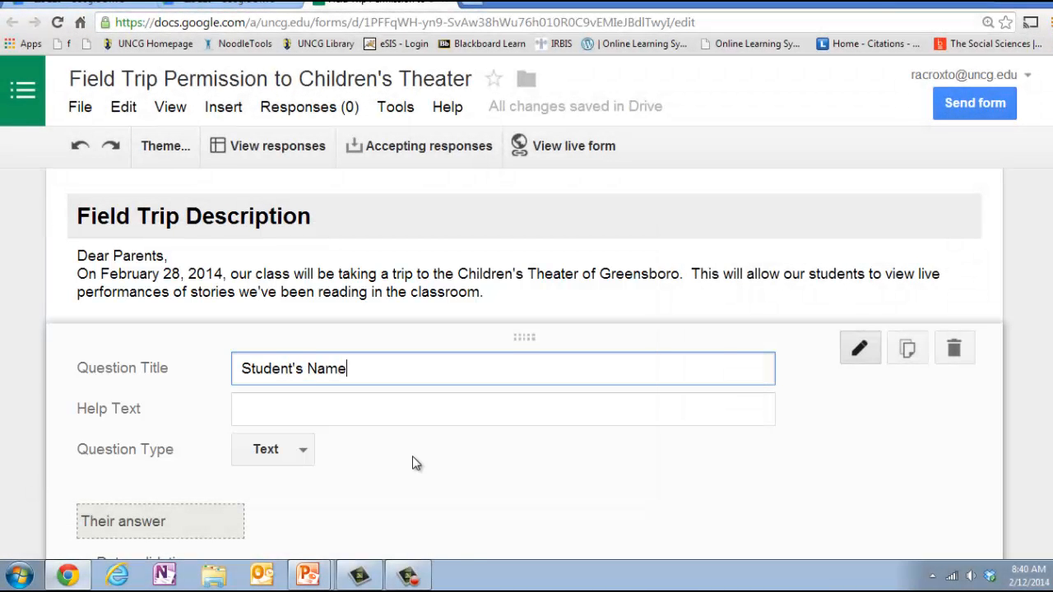
scroll(416, 463, "down", 1)
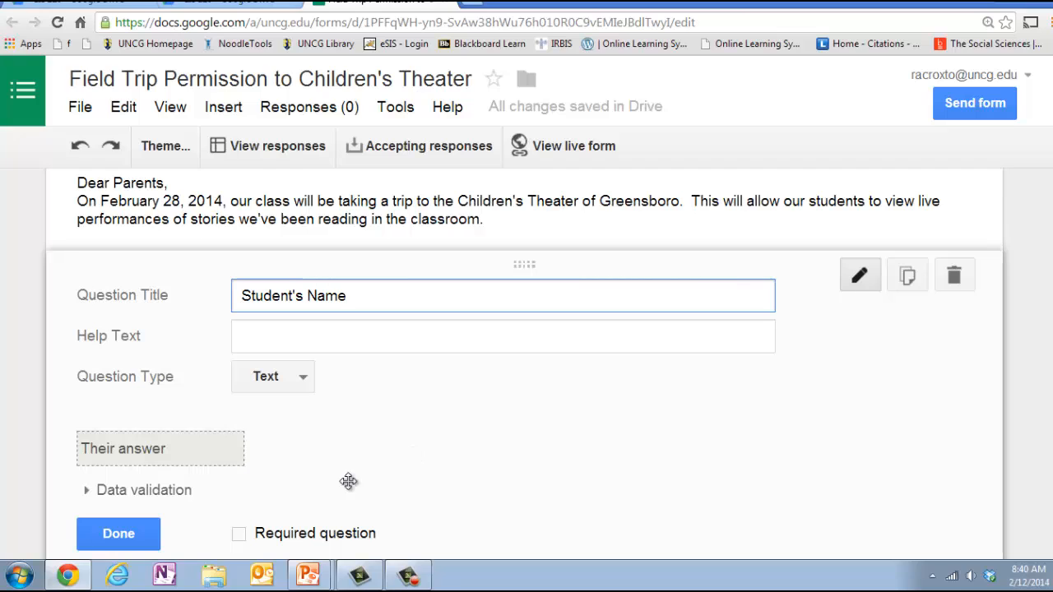
left_click(123, 536)
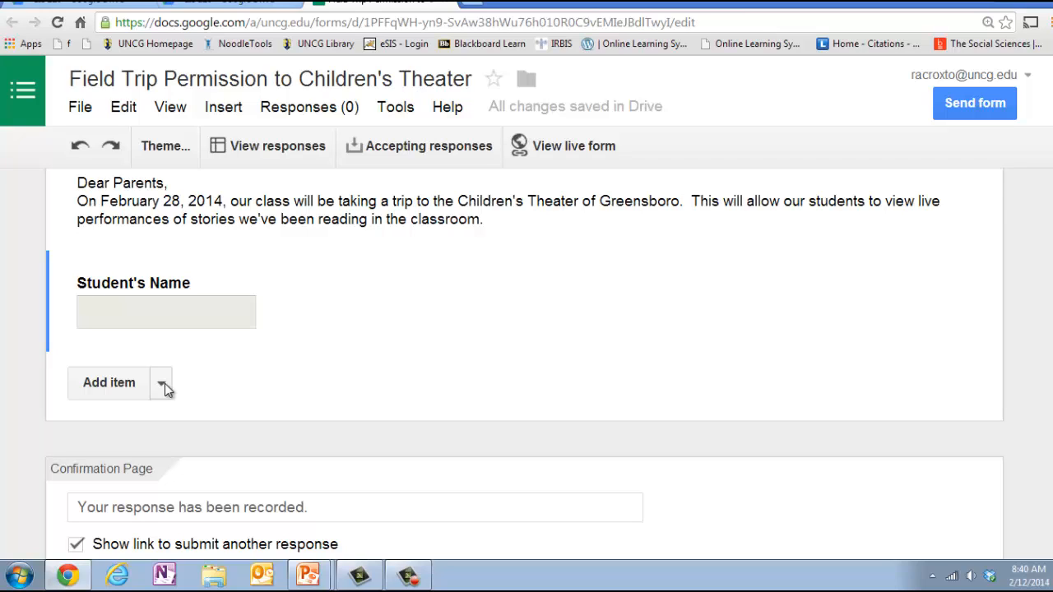
Add another text question titled "Parent/Guardian Name" and finish editing it
left_click(162, 383)
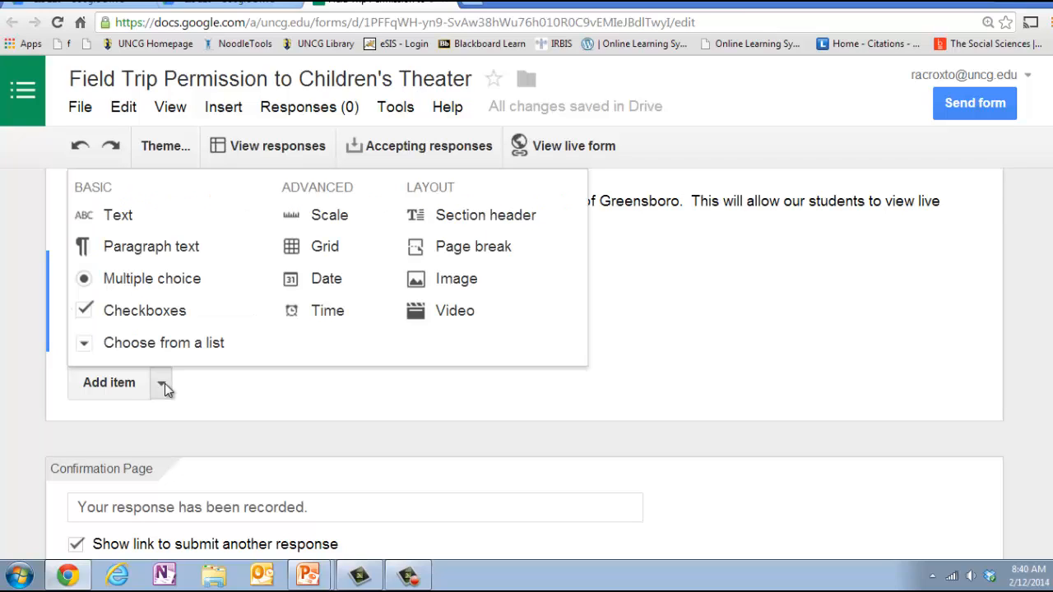
left_click(119, 217)
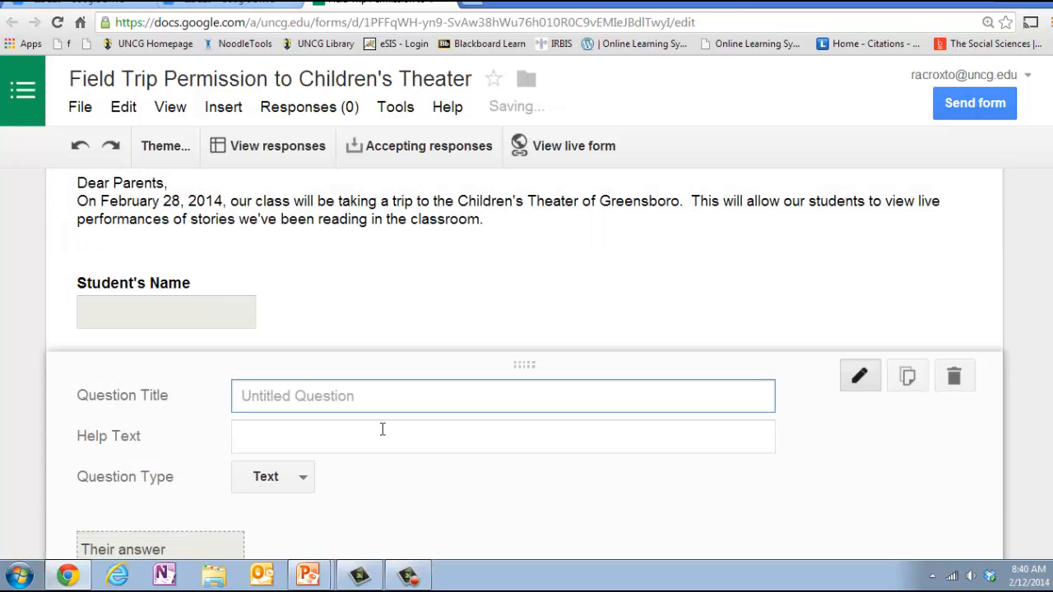
type("Parent/G")
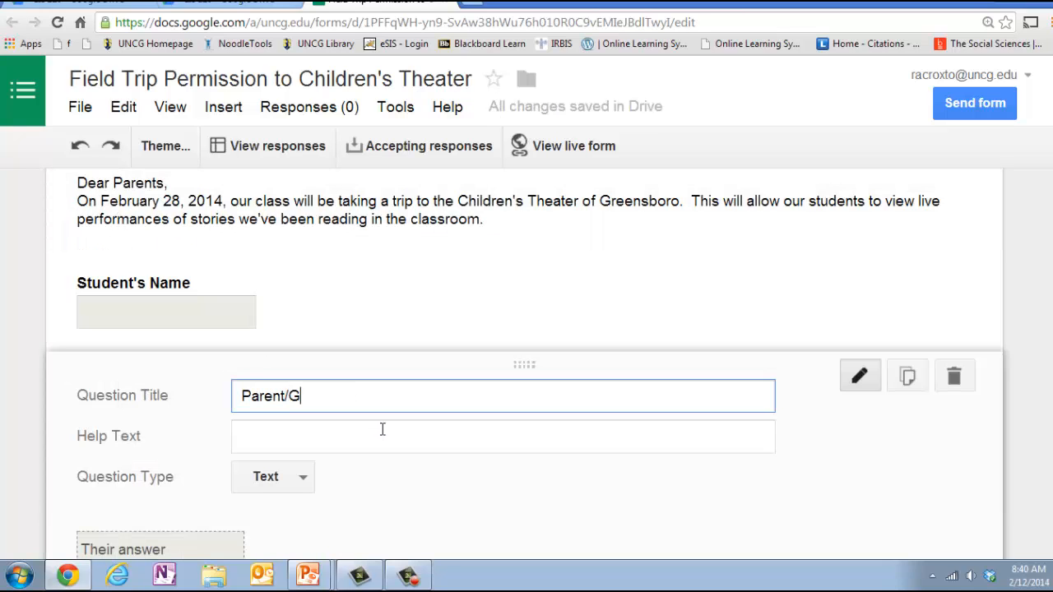
type("uardian Name")
scroll(349, 454, "down", 1)
scroll(349, 454, "down", 1)
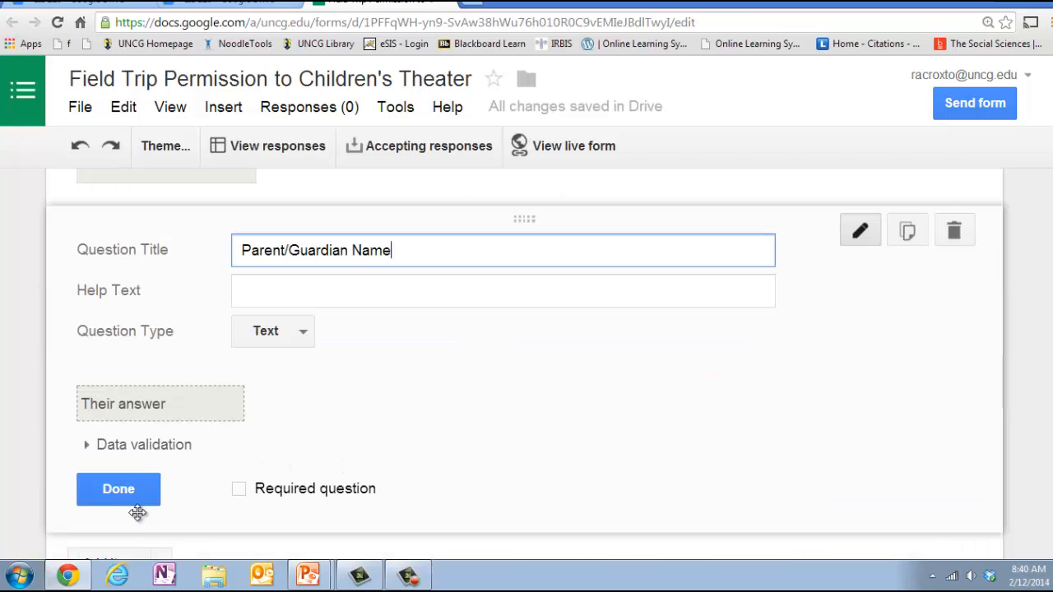
left_click(130, 490)
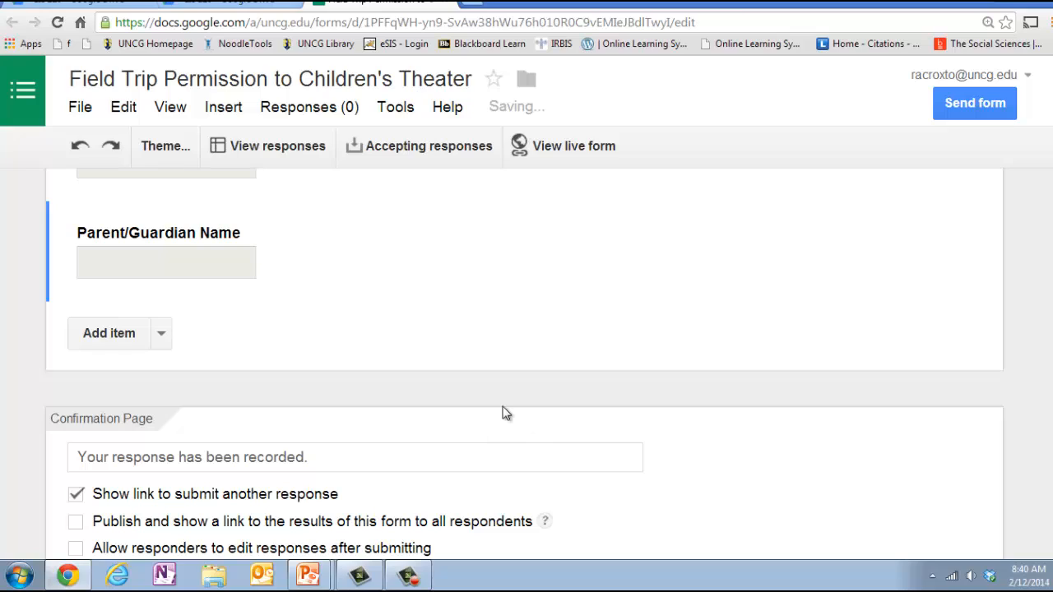
Add a checkboxes question titled "Allergies to Food, Drugs, Other" with the help text "If your child has other allergies, please note below."
left_click(161, 337)
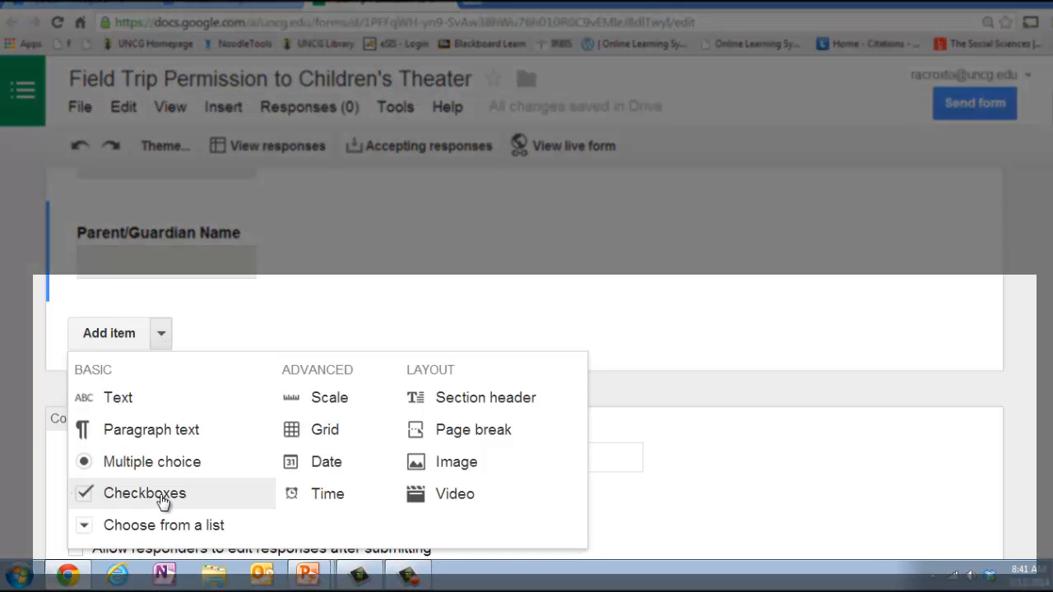
left_click(164, 497)
type("Allerg")
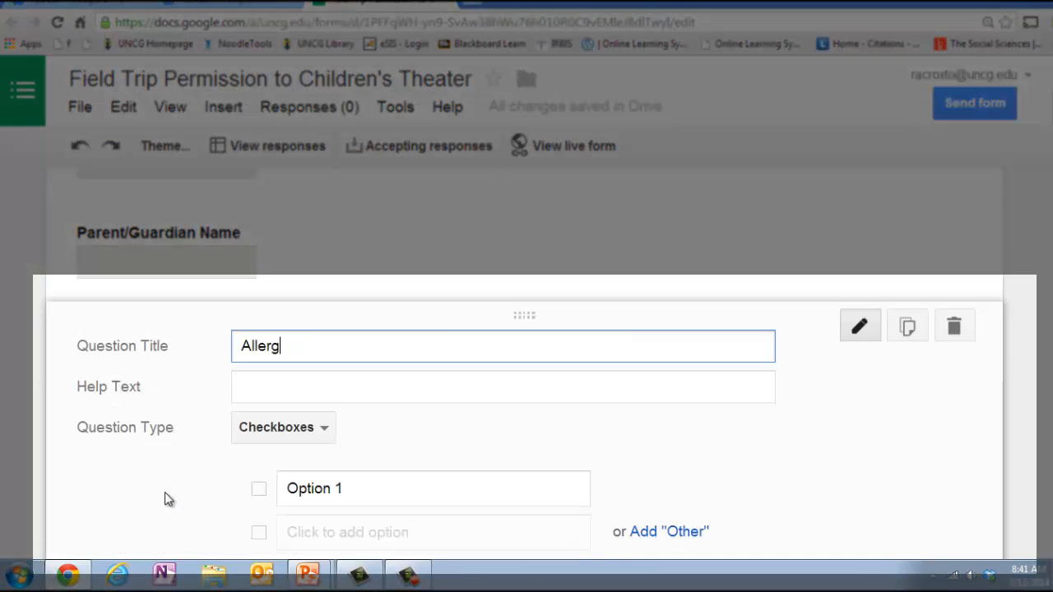
type("ies to Food, Drugs, Other")
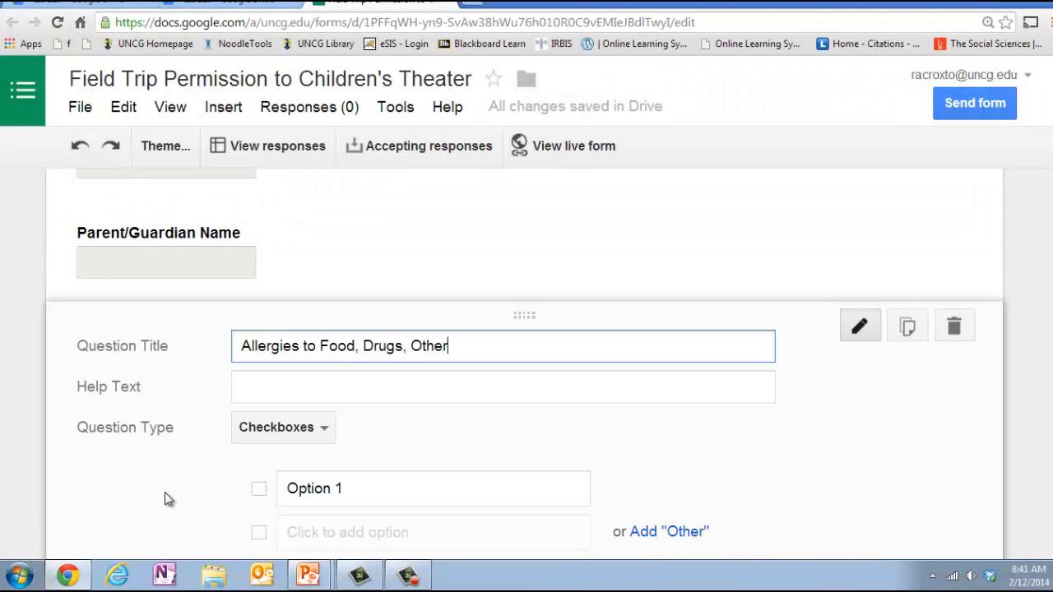
left_click(255, 384)
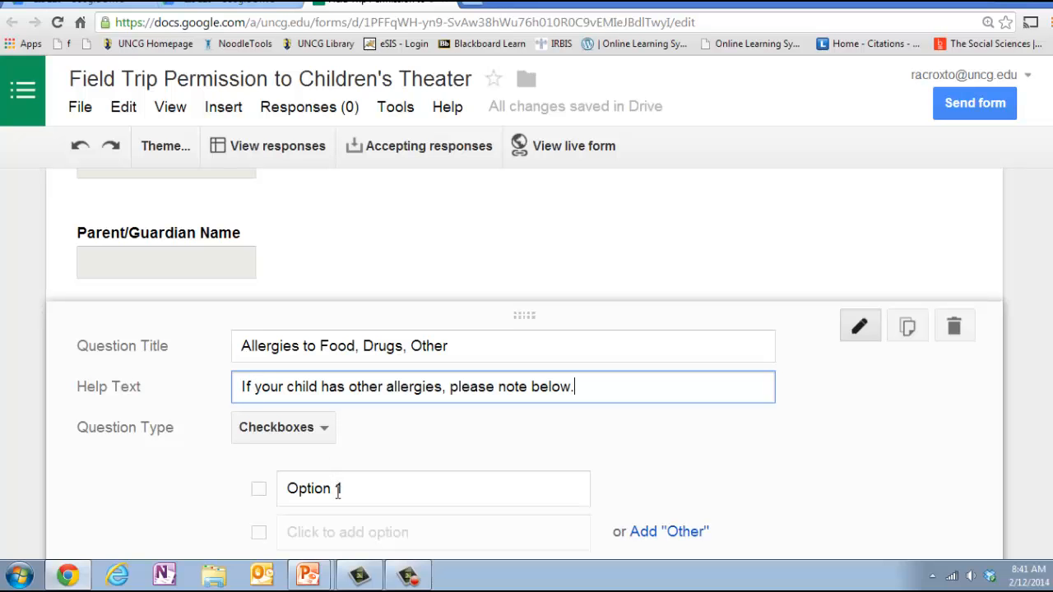
Add the checkbox options "Food Allergies" and "Drug Allergies" to the allergies question
left_click(365, 495)
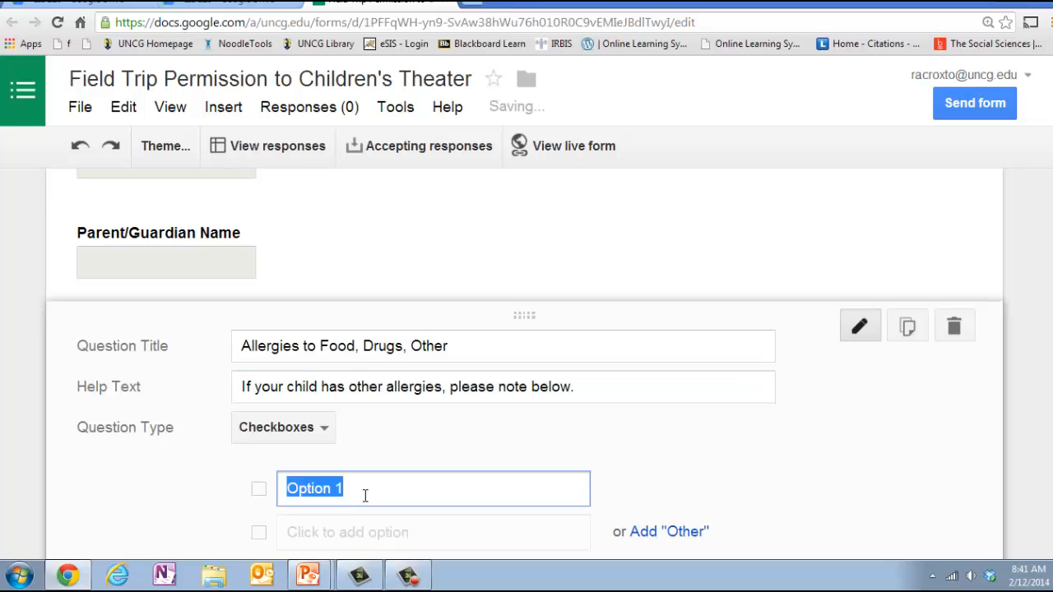
type("Food Aler")
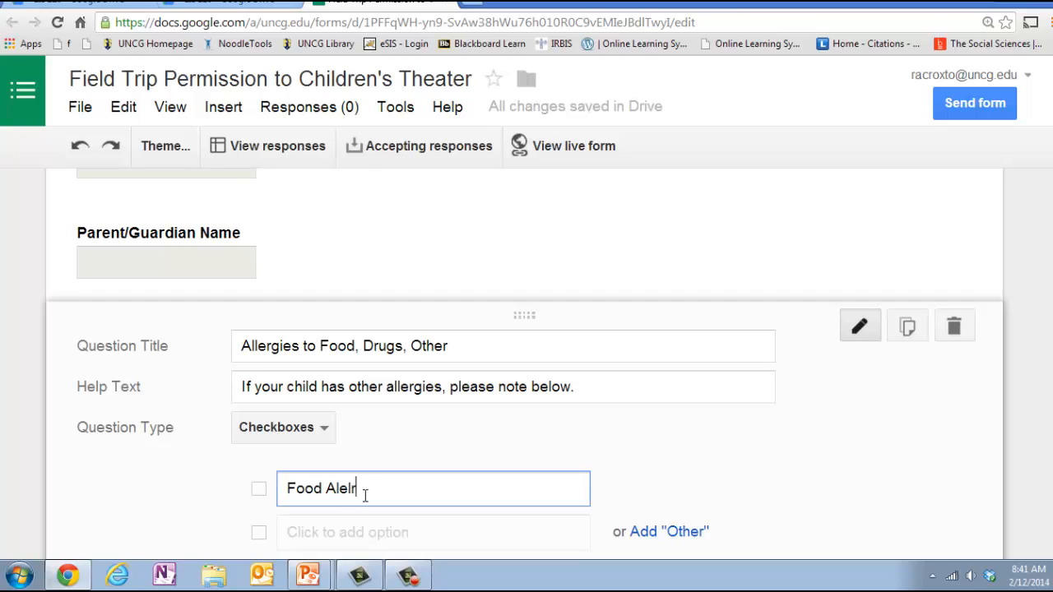
key("BackSpace")
key("BackSpace")
type("lergies")
left_click(364, 532)
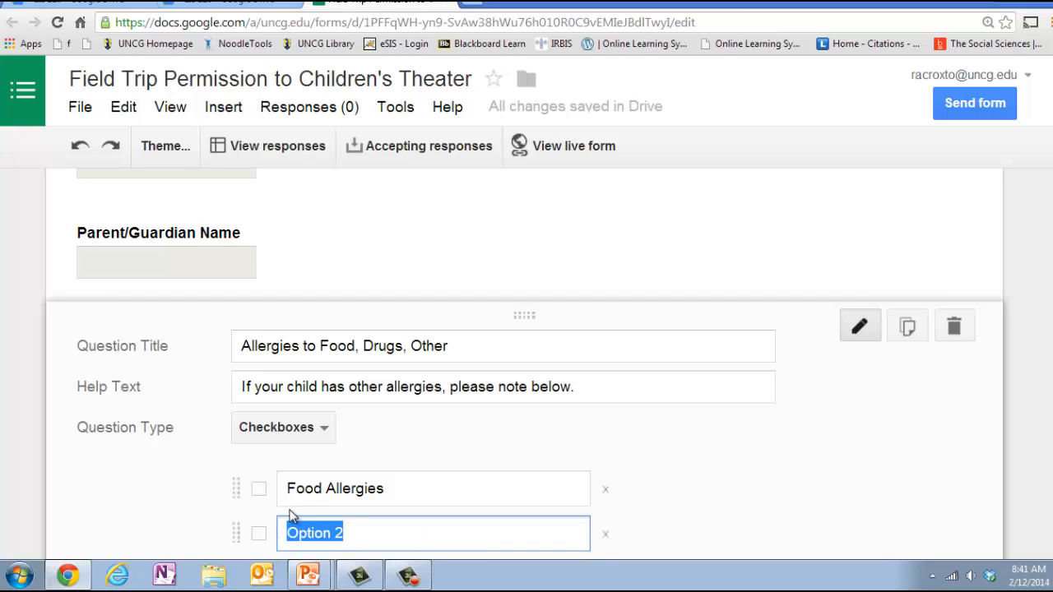
type("Drug a")
key("BackSpace")
type("Allergies")
Add a "No Allergies" option and a fill-in "Other" option, and finish editing the allergies question
scroll(294, 520, "down", 1)
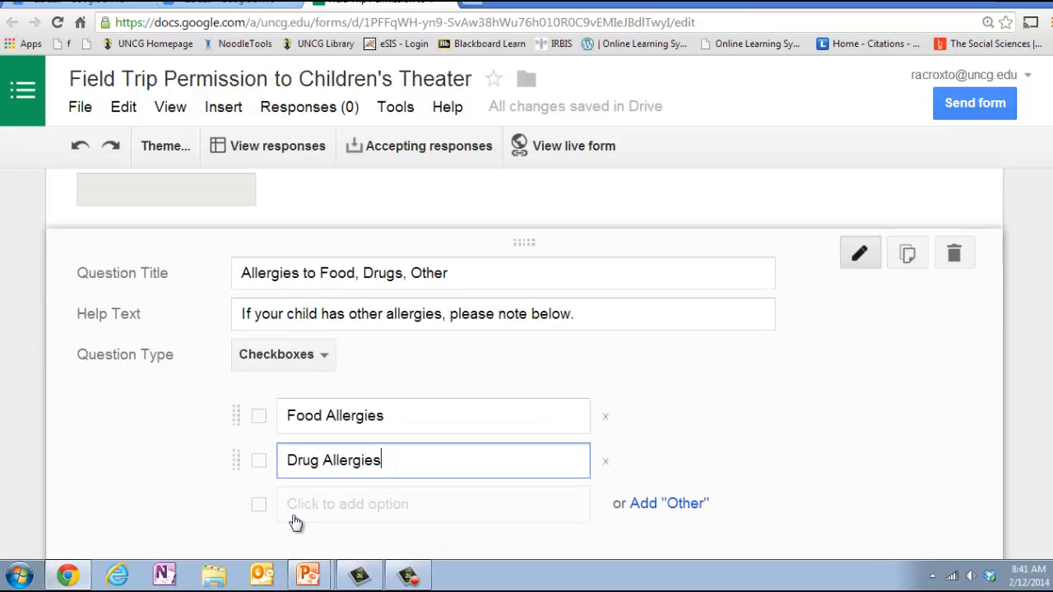
left_click(298, 505)
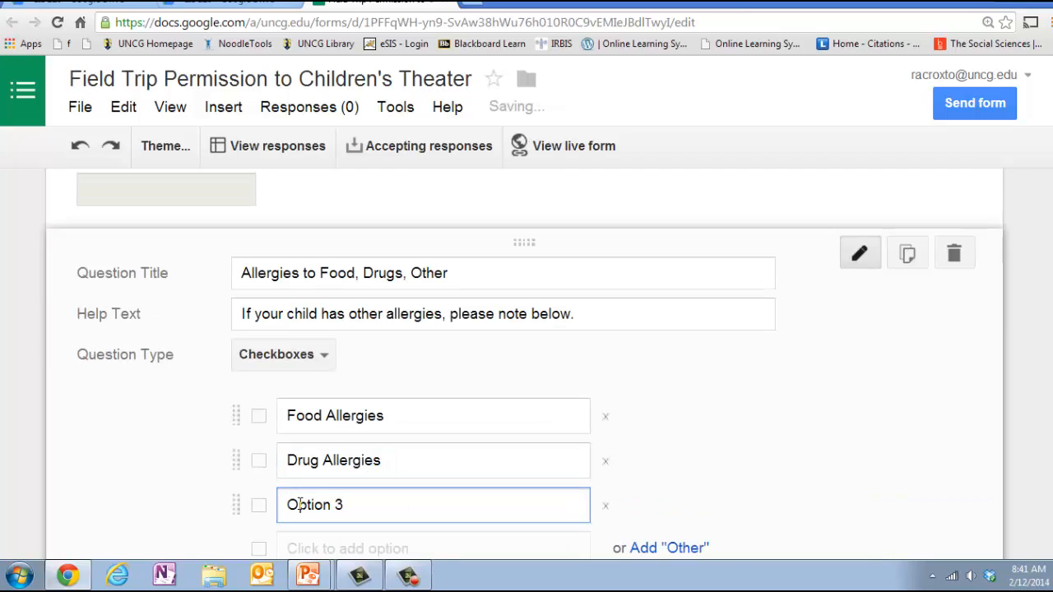
key("BackSpace")
type("No Allergies")
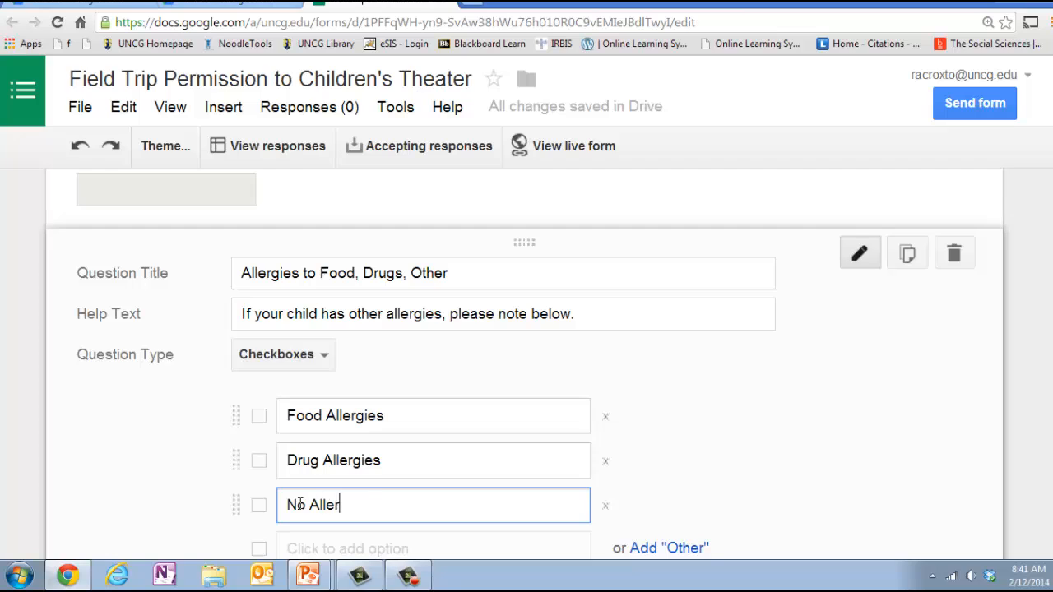
left_click(646, 549)
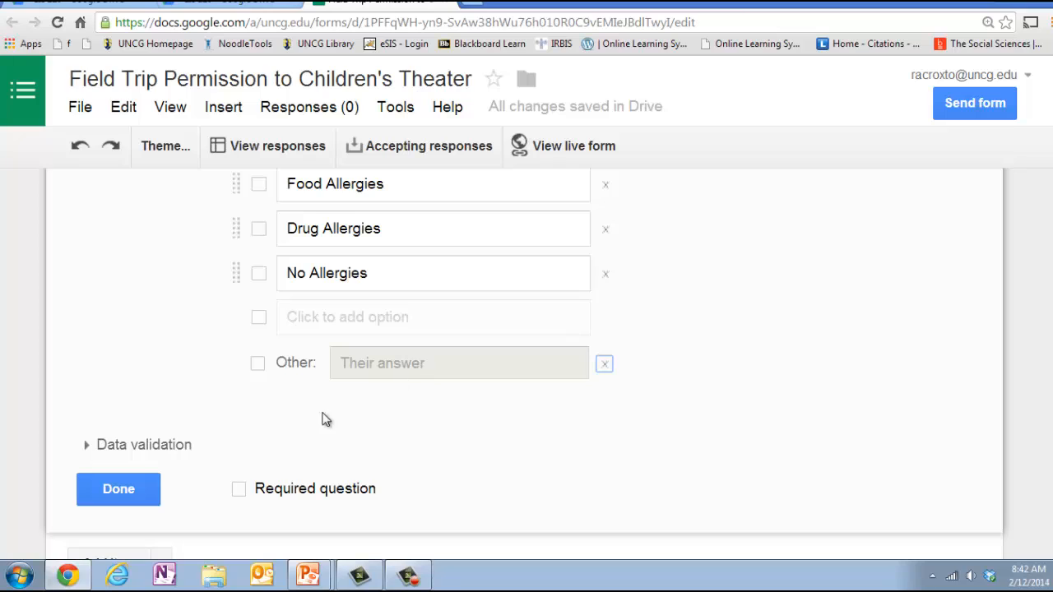
left_click(124, 488)
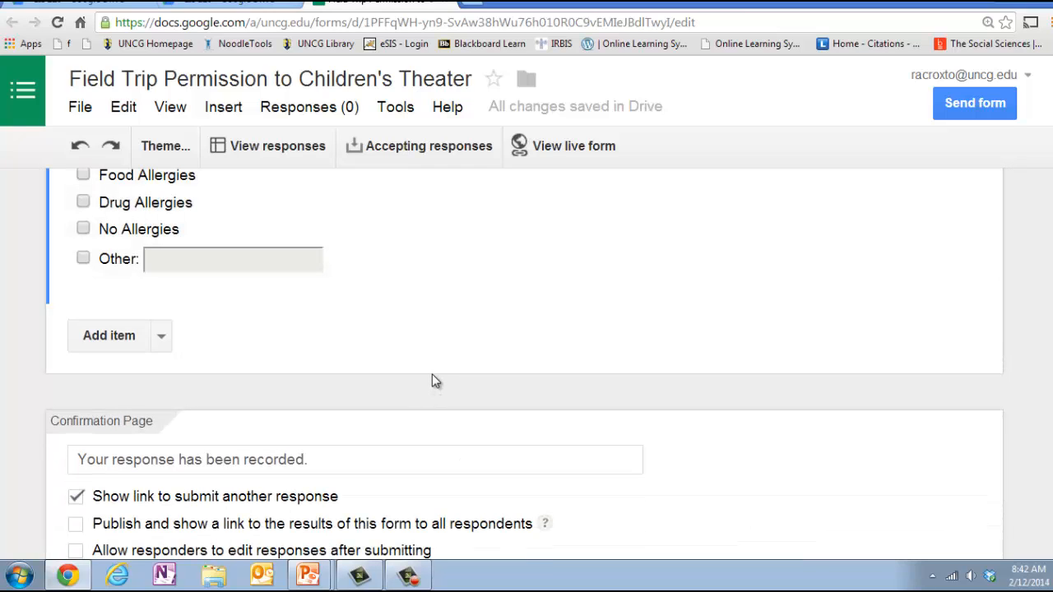
Add a paragraph text question titled "Emergency Contact Information" below the allergies question and finish editing it
left_click(163, 340)
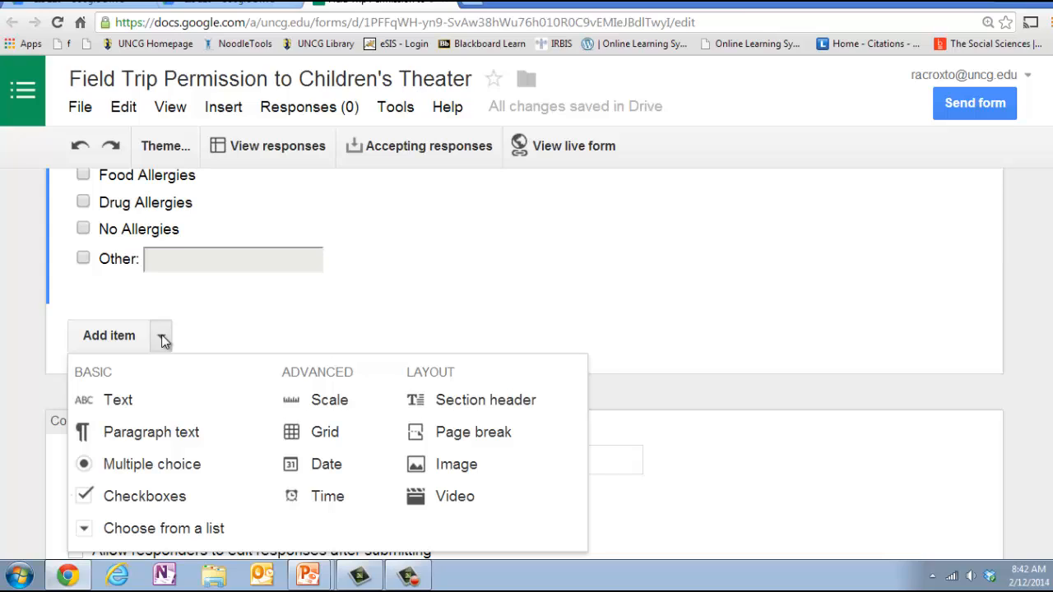
left_click(167, 439)
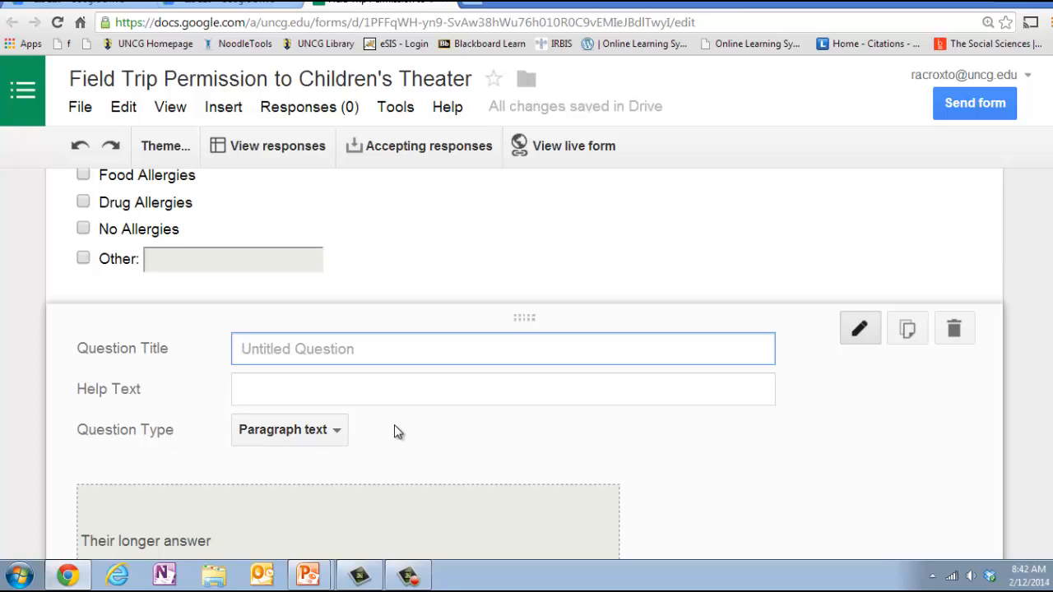
type("Emergen")
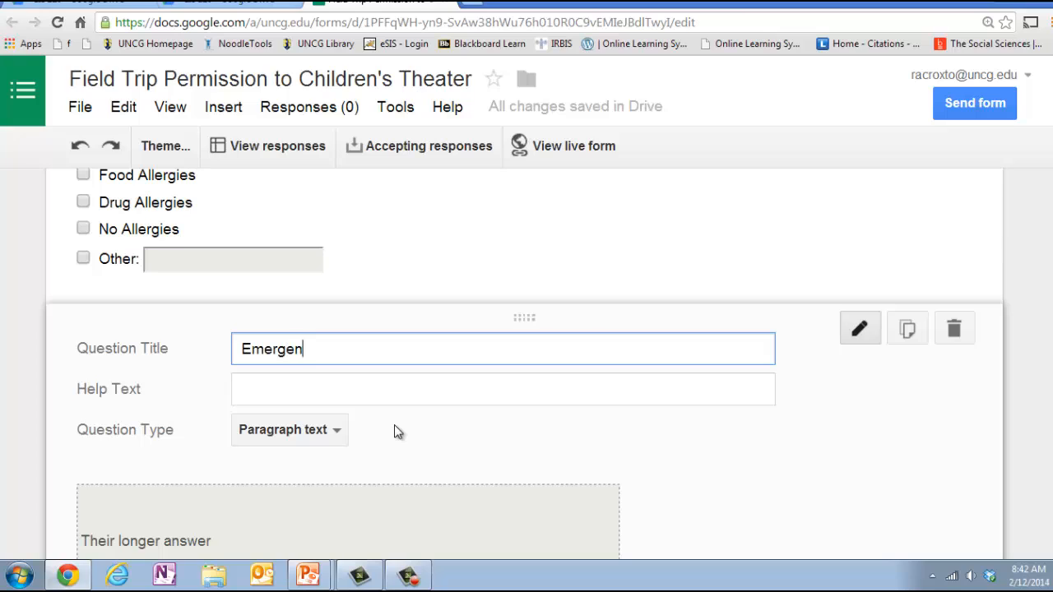
type("cy Contact Information")
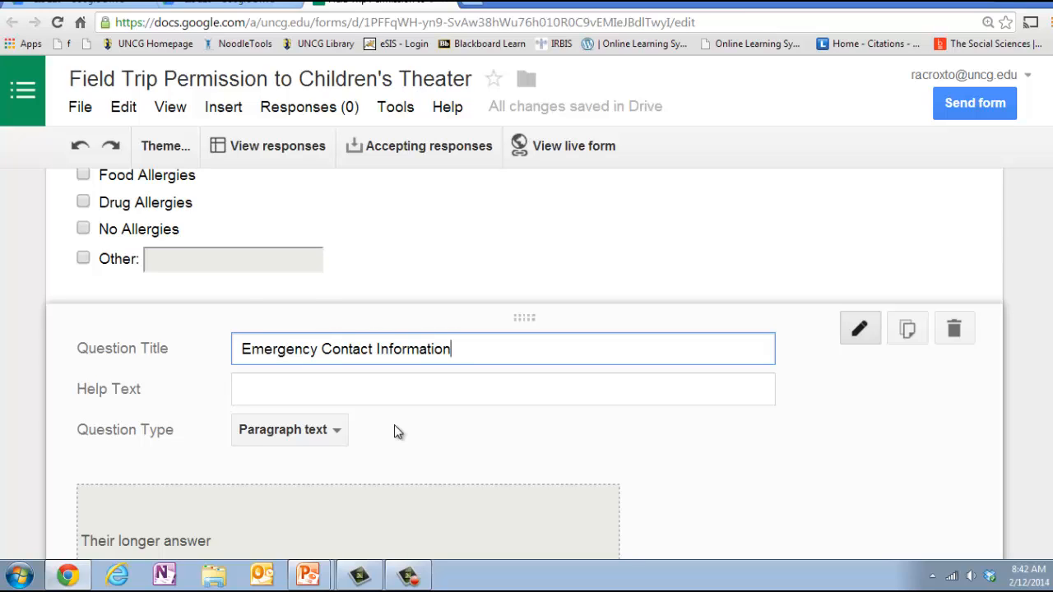
scroll(394, 425, "down", 2)
left_click(119, 520)
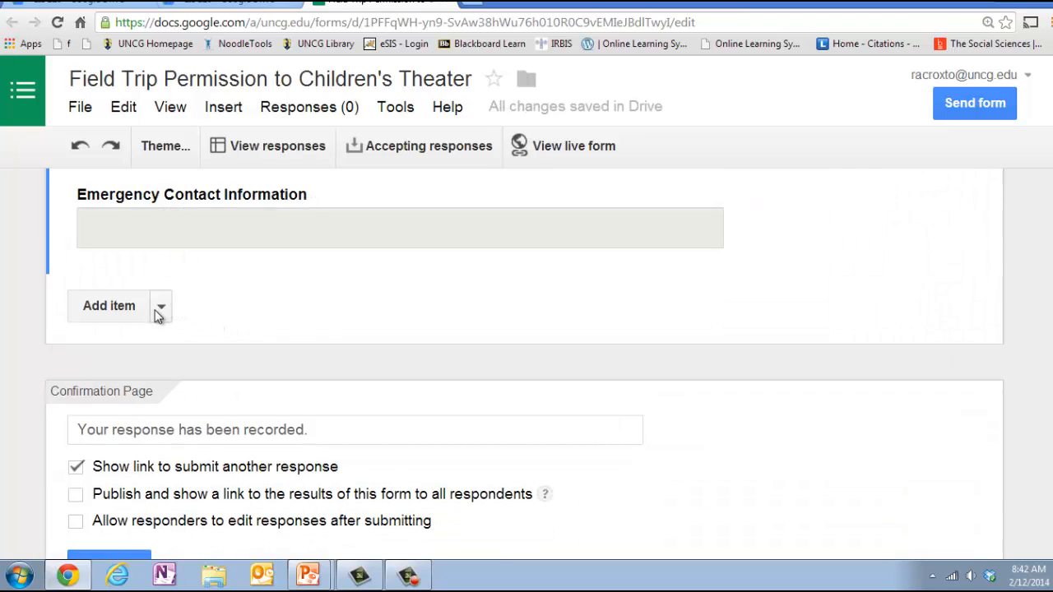
Add a multiple choice question titled "Does your child have permission to attend this field trip?" below the emergency contact question
left_click(162, 310)
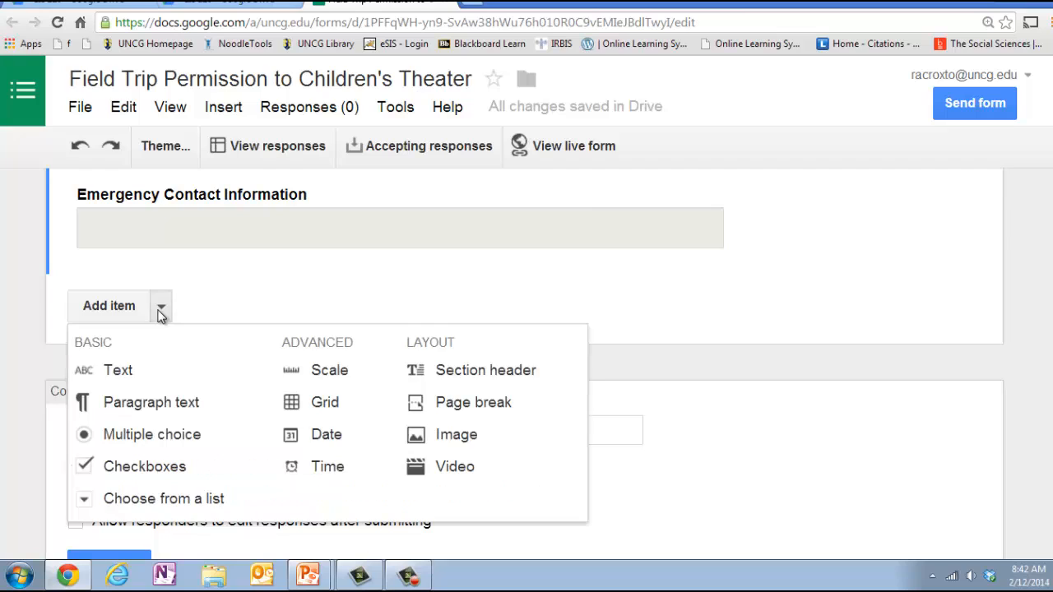
left_click(187, 436)
type("Does your child have permission to attend this field trip?")
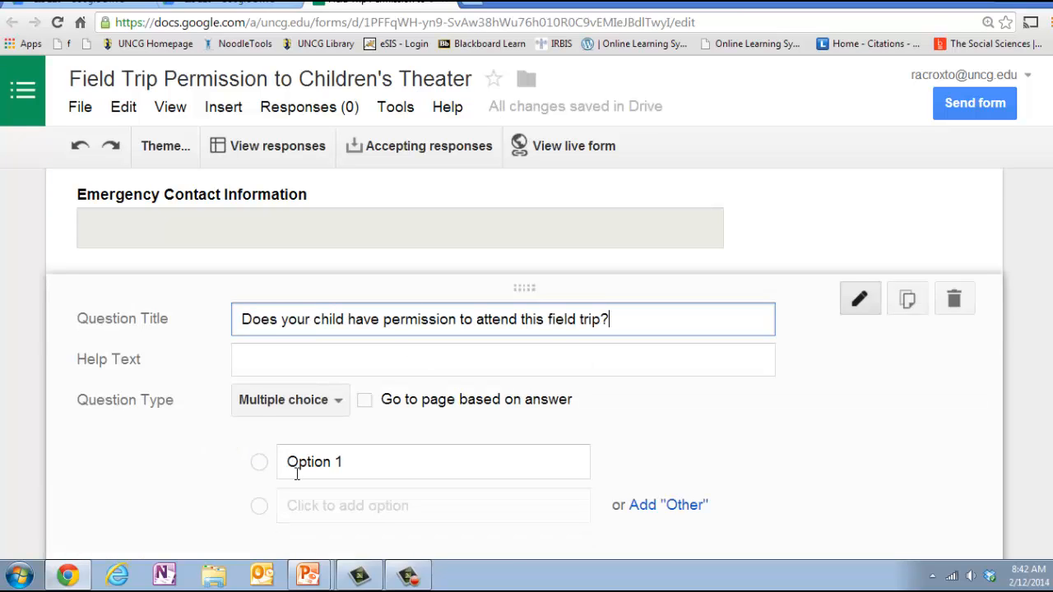
Give the permission question the options "Yes. My child has permission to attend." and "No. My child does not have permission to attend."
left_click(309, 463)
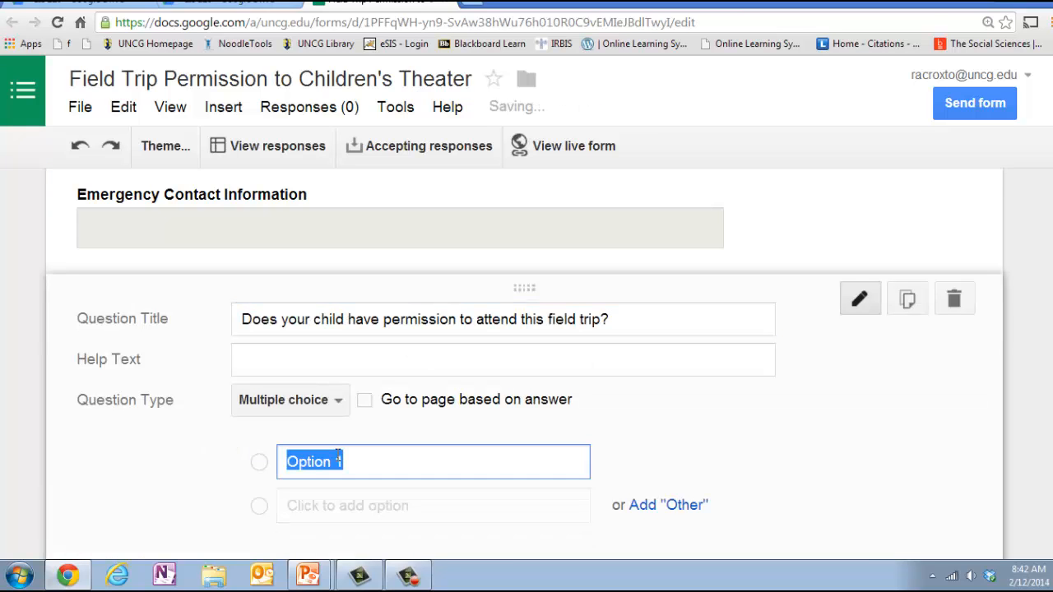
type("Yes.  My child has permission to attend.")
key("Return")
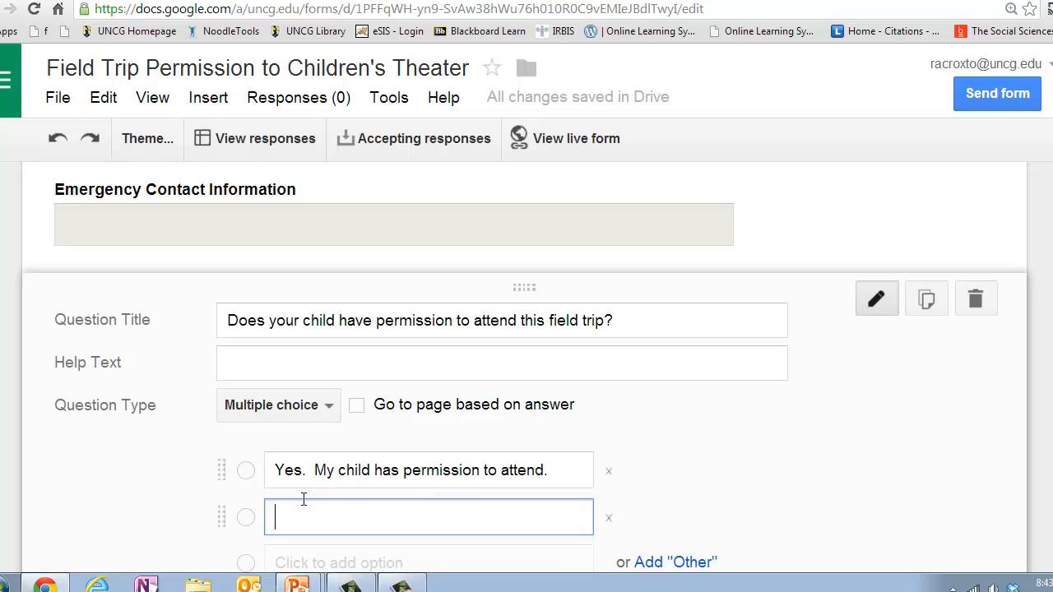
type("No.  My child does not have permission to attend.")
key("Return")
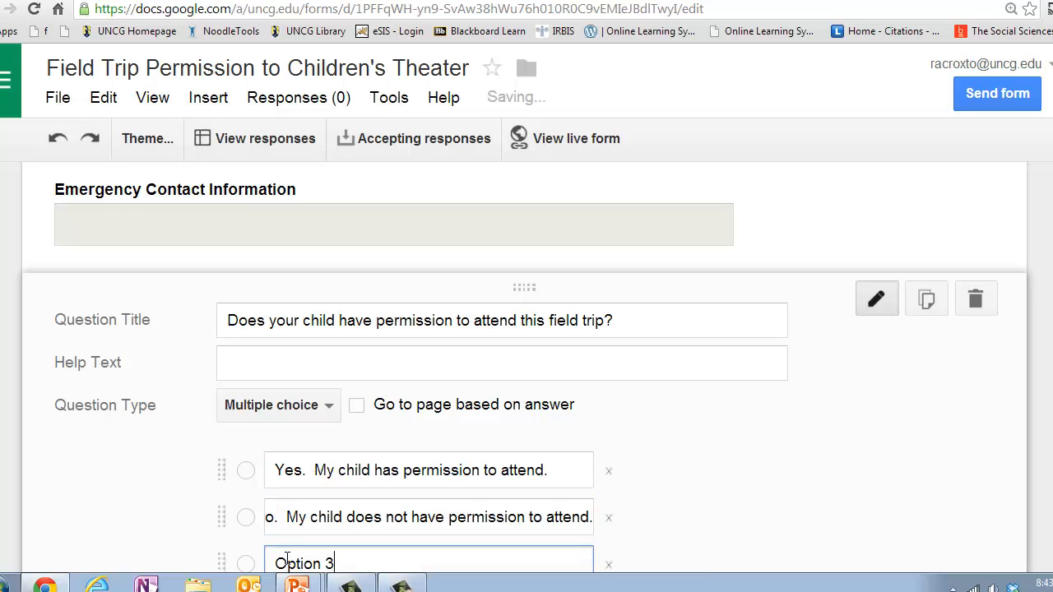
Add the third option "I would like to speak with the teacher before granting permission." and finish editing the permission question
key("BackSpace")
key("BackSpace")
key("BackSpace")
key("BackSpace")
key("BackSpace")
key("BackSpace")
key("BackSpace")
key("BackSpace")
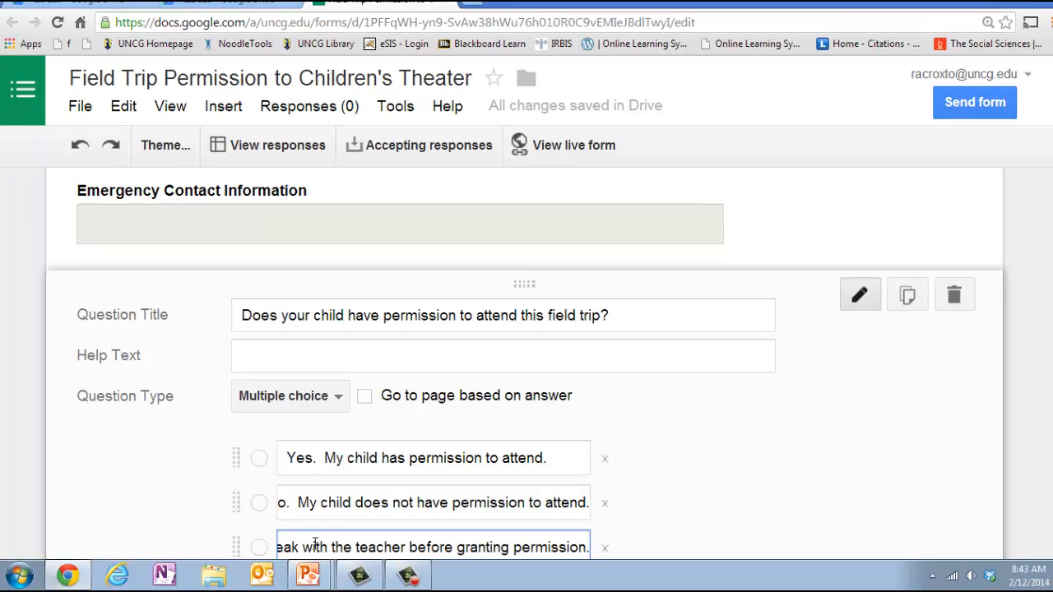
scroll(669, 538, "down", 1)
scroll(625, 519, "down", 1)
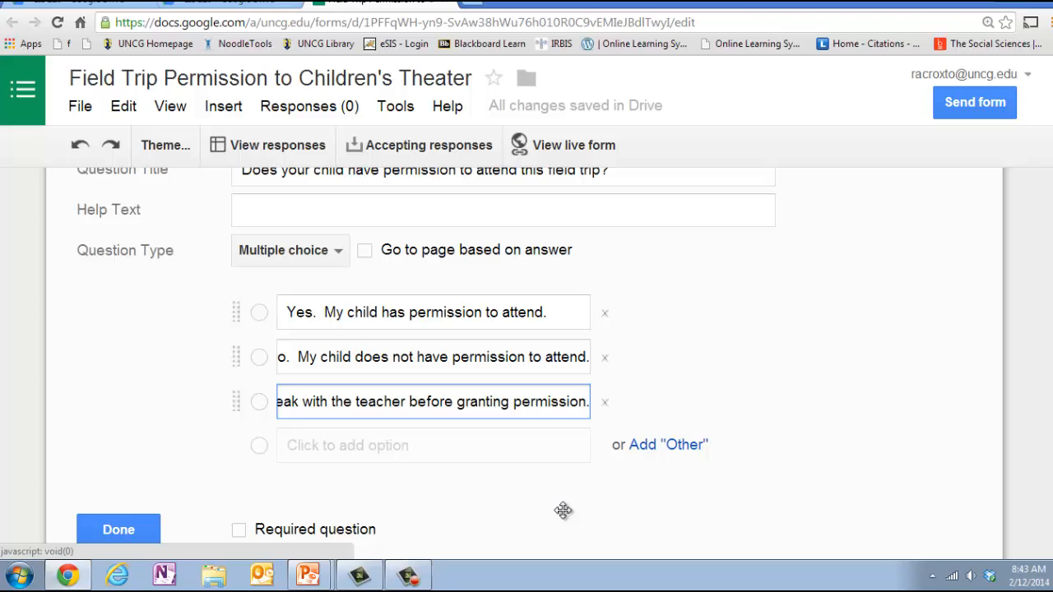
left_click(123, 531)
Add a paragraph text question titled "Questions or Concerns" at the end of the form and finish editing it
left_click(162, 328)
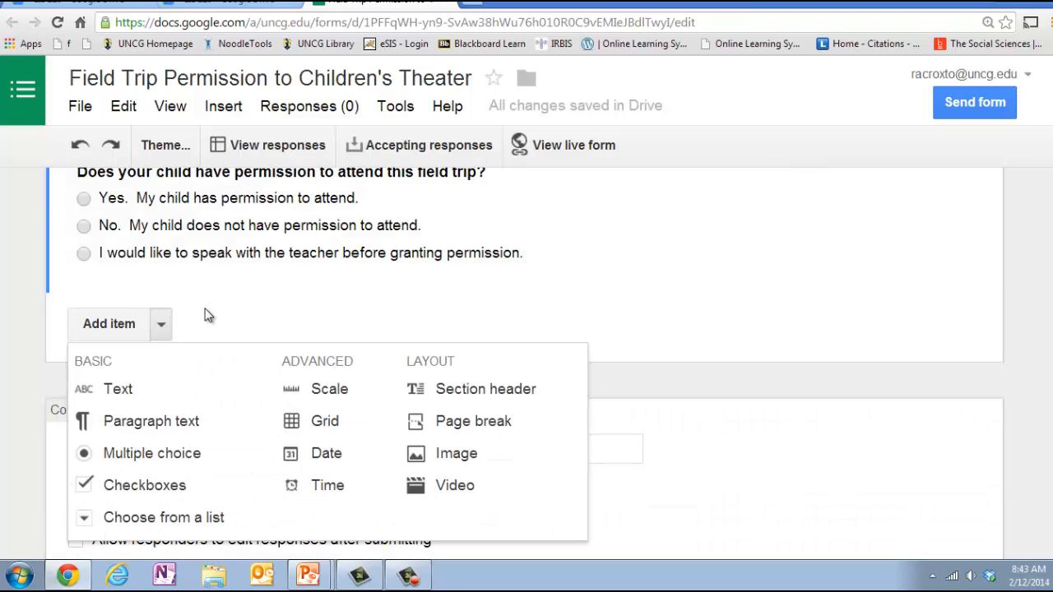
left_click(162, 329)
left_click(163, 328)
left_click(154, 423)
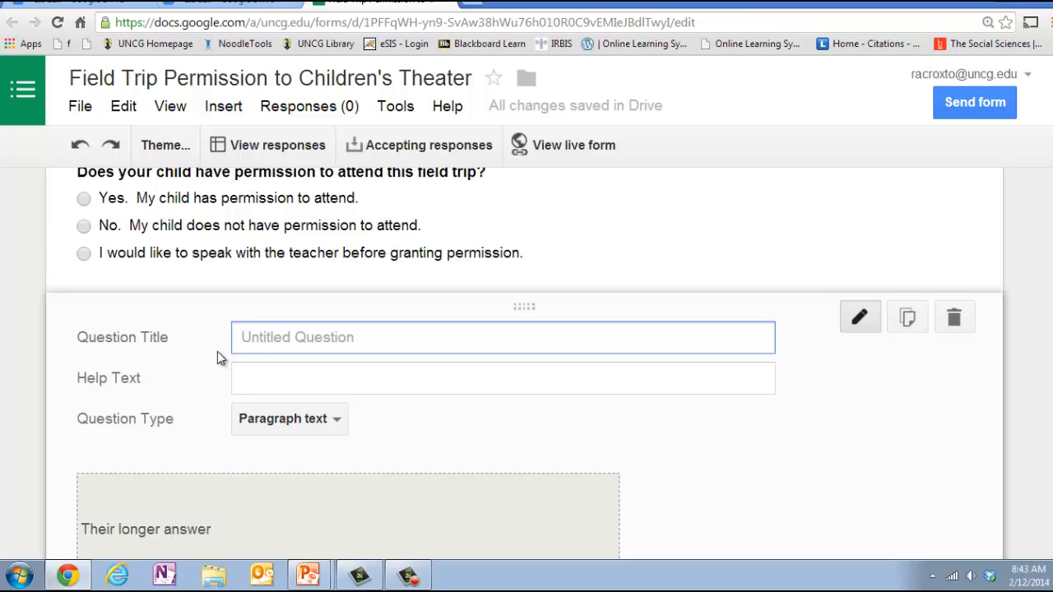
type("Questions or Concerns")
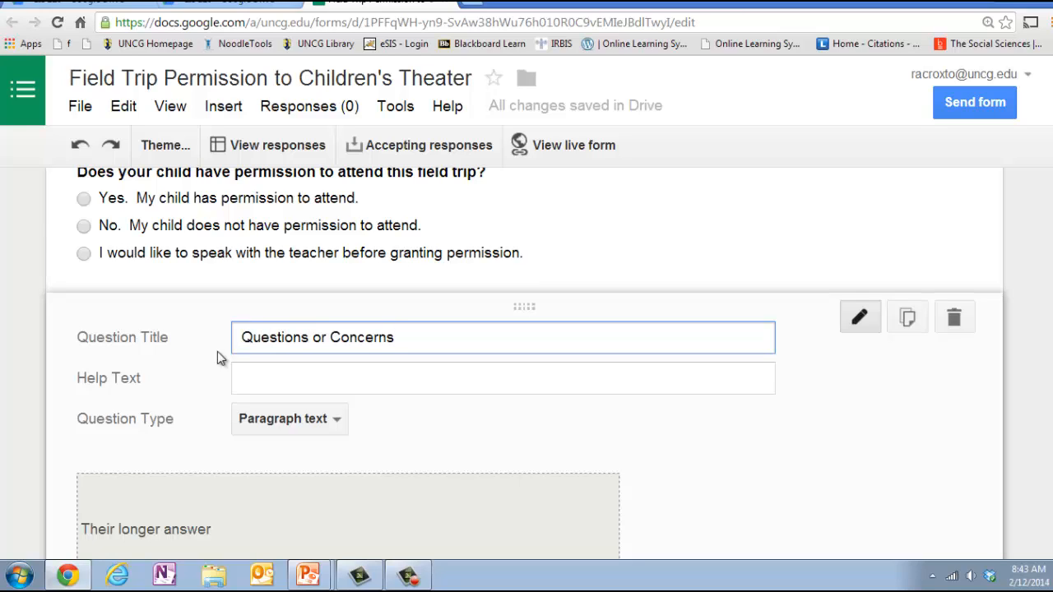
scroll(181, 406, "down", 3)
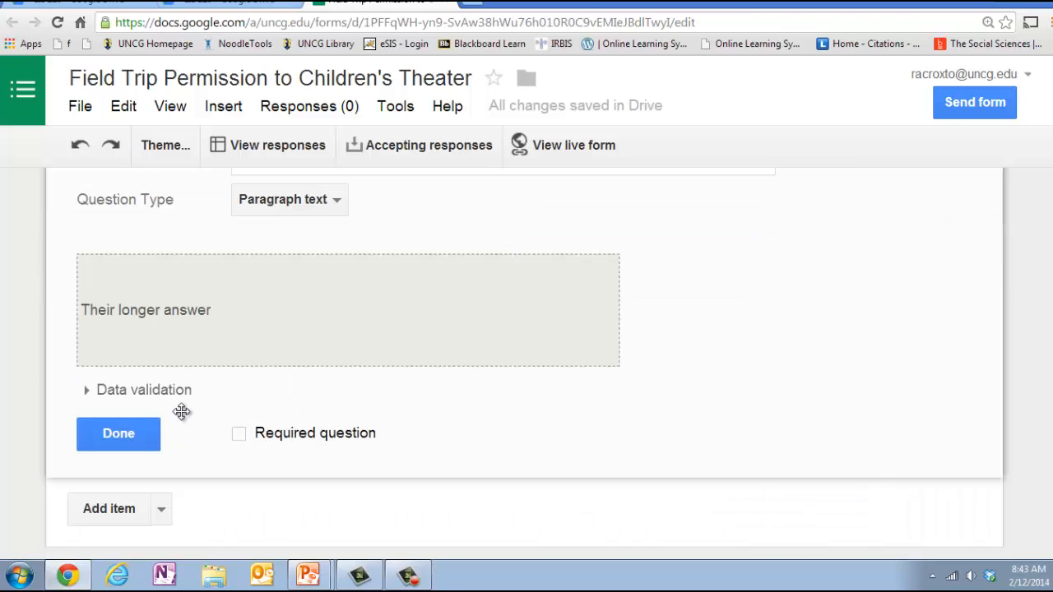
left_click(129, 434)
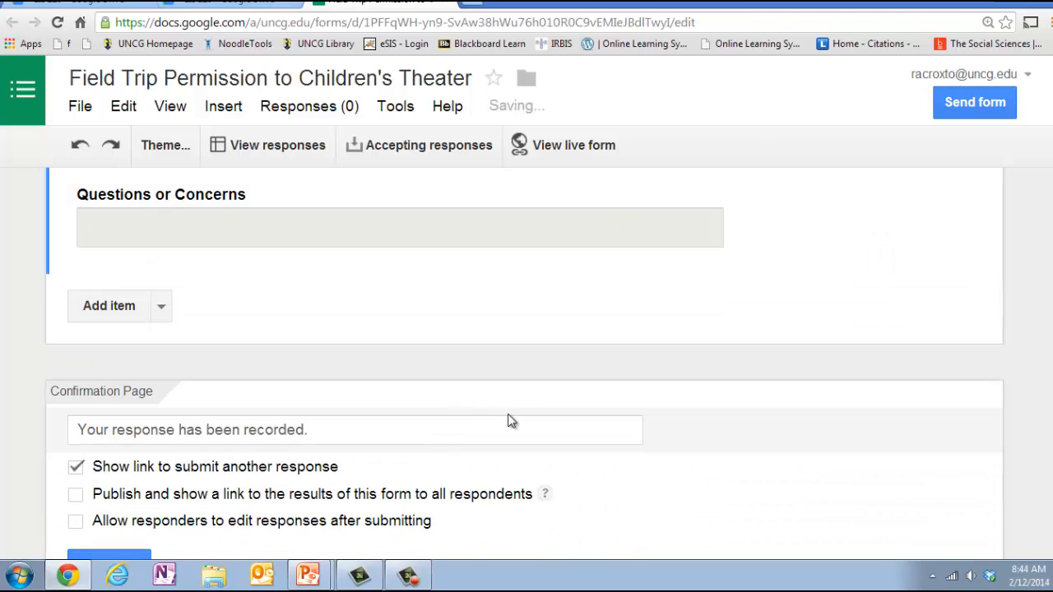
Review the form's questions and apply the Blue Birds theme to the form
scroll(619, 413, "up", 2)
scroll(619, 412, "up", 6)
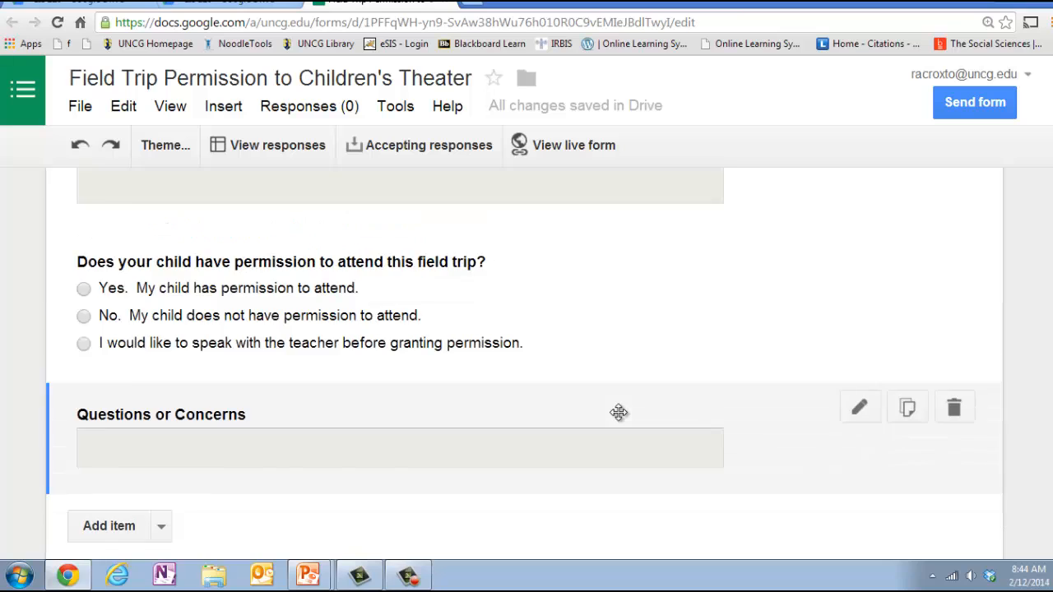
scroll(619, 412, "up", 3)
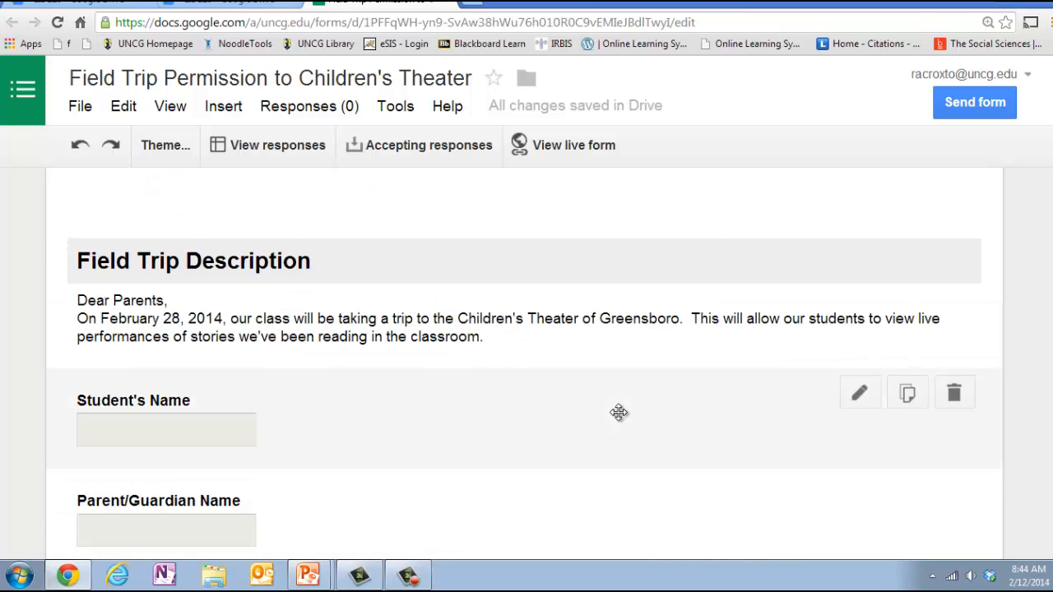
scroll(619, 412, "down", 5)
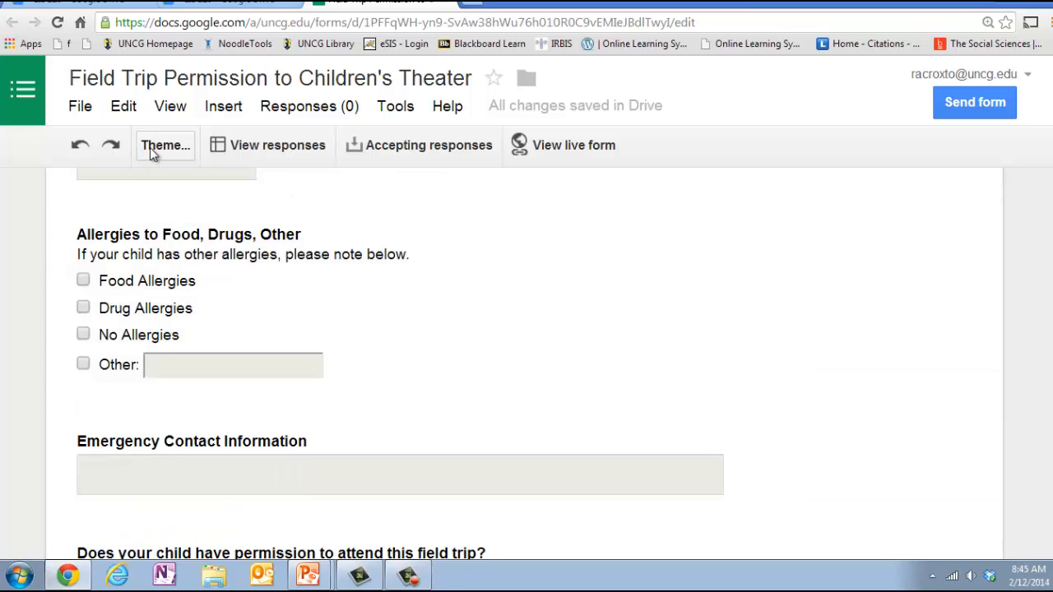
left_click(152, 148)
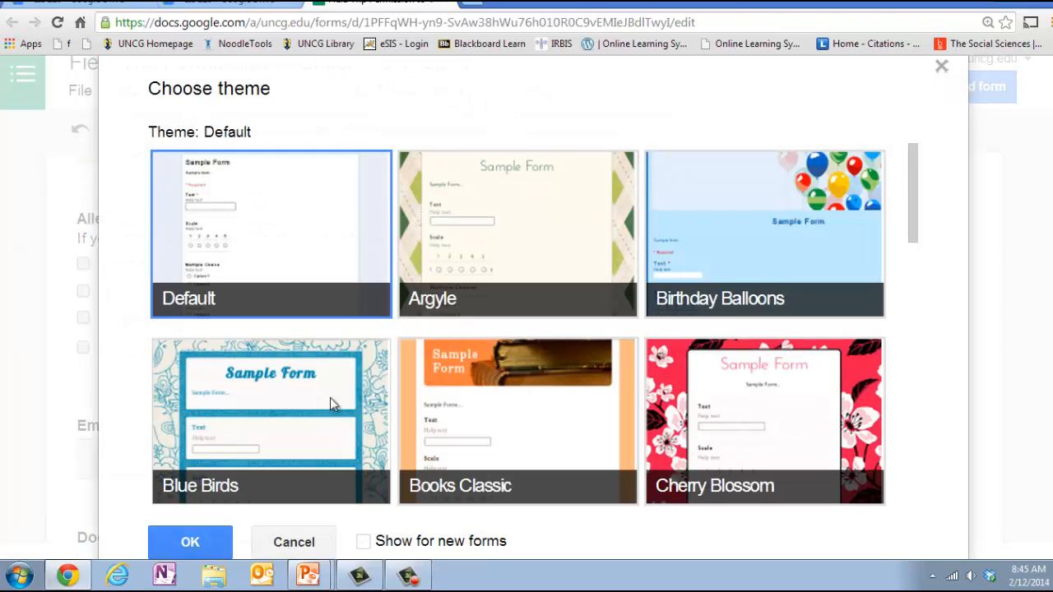
scroll(338, 403, "down", 1)
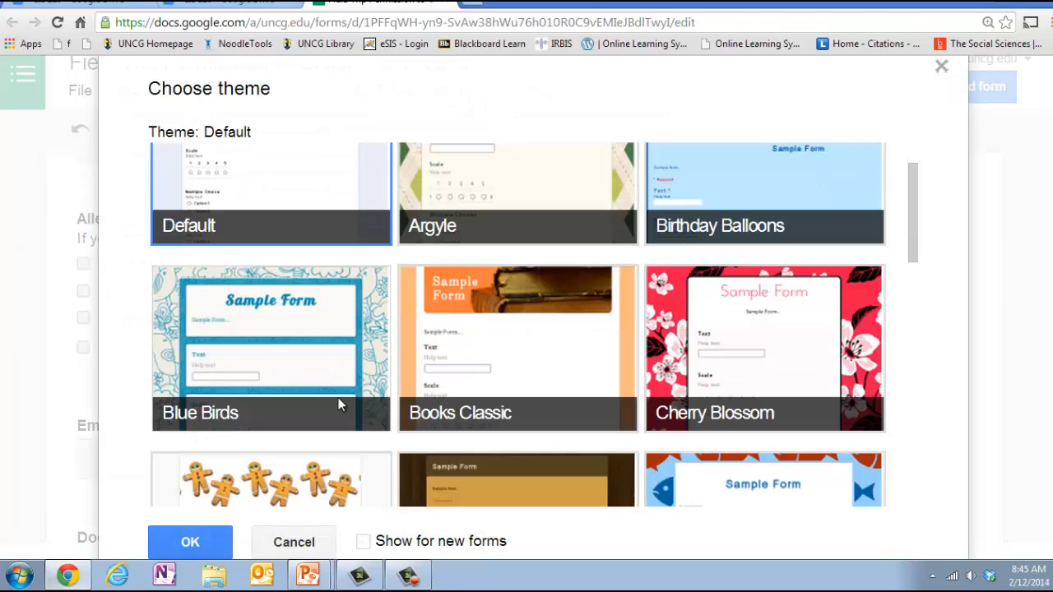
left_click(353, 342)
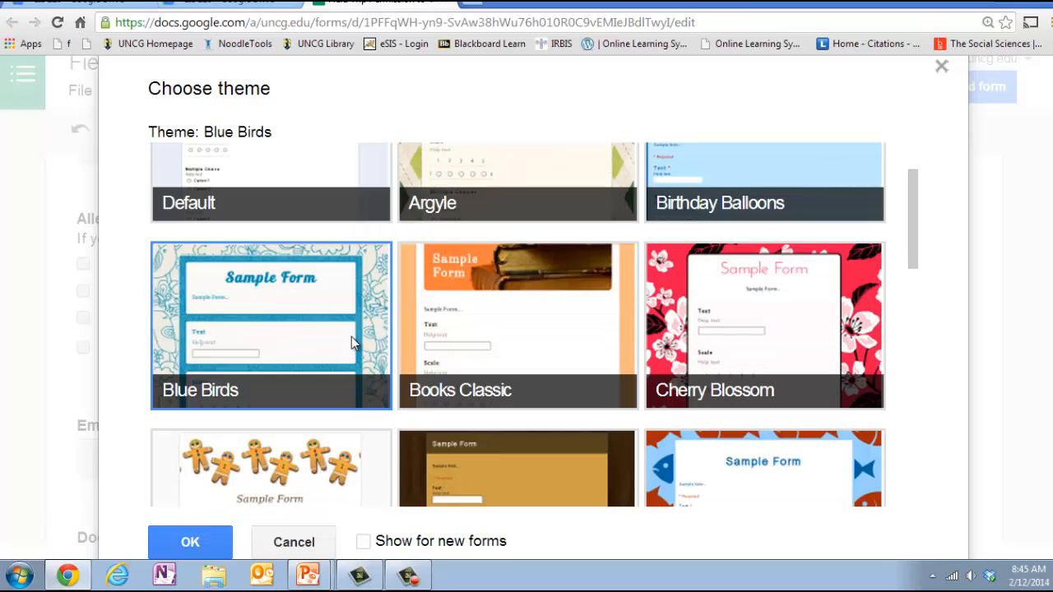
left_click(177, 545)
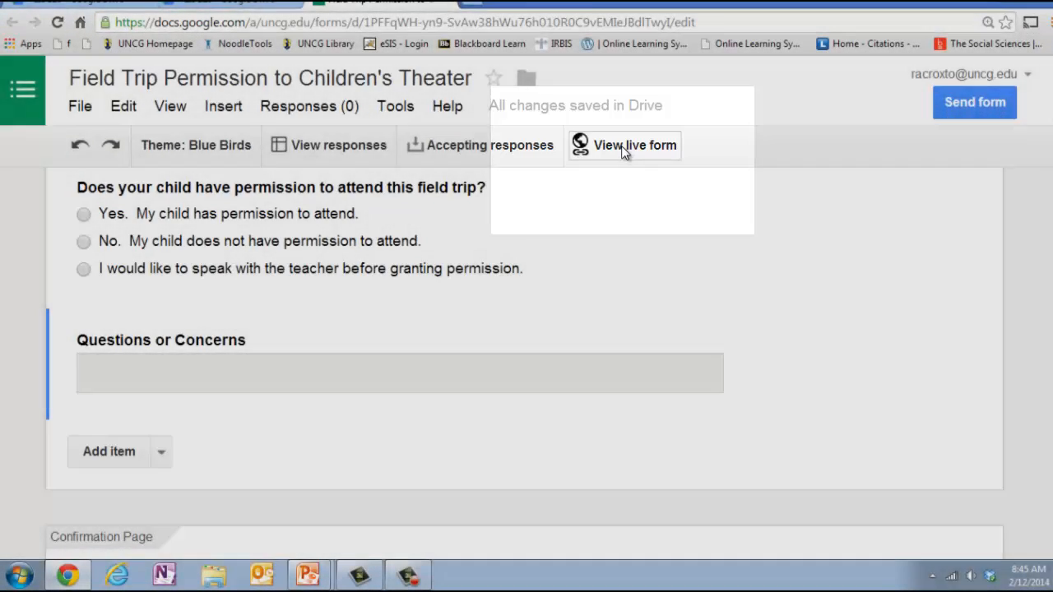
Open the live form and look over its themed page from the title down to the submit area
left_click(623, 149)
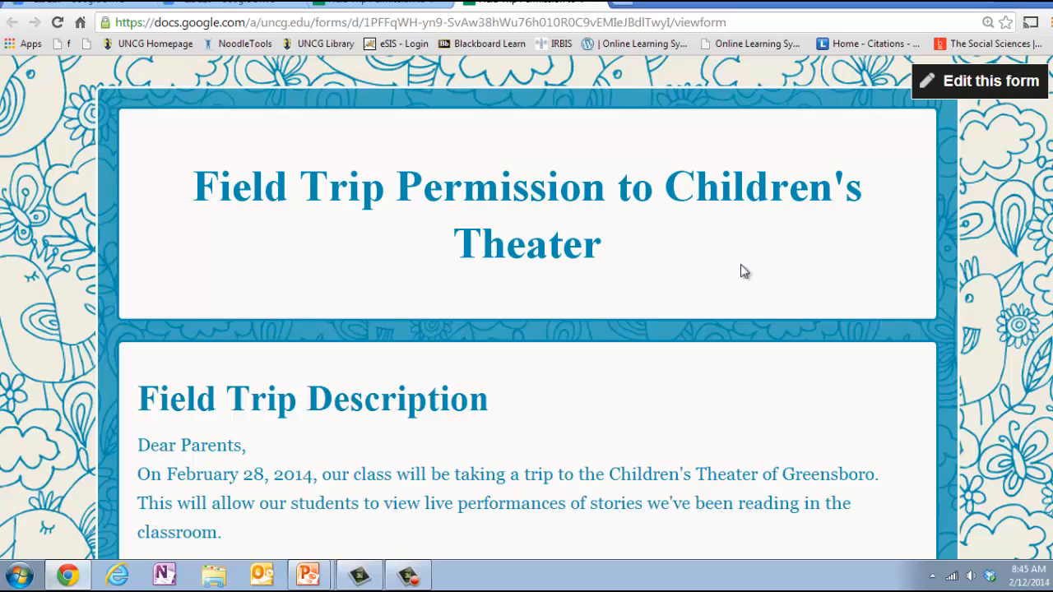
scroll(787, 272, "down", 15)
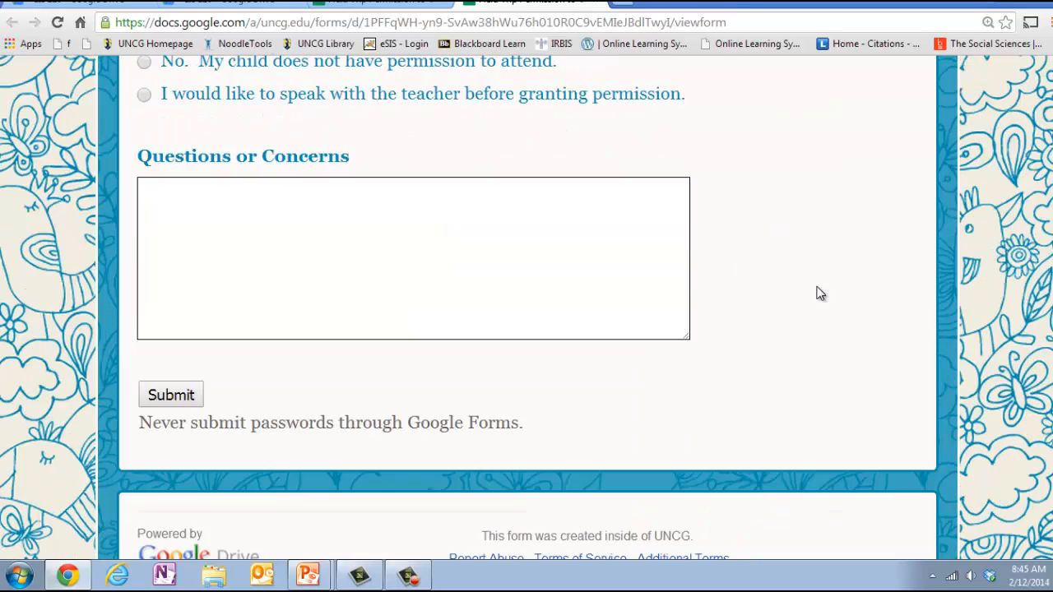
scroll(820, 294, "up", 15)
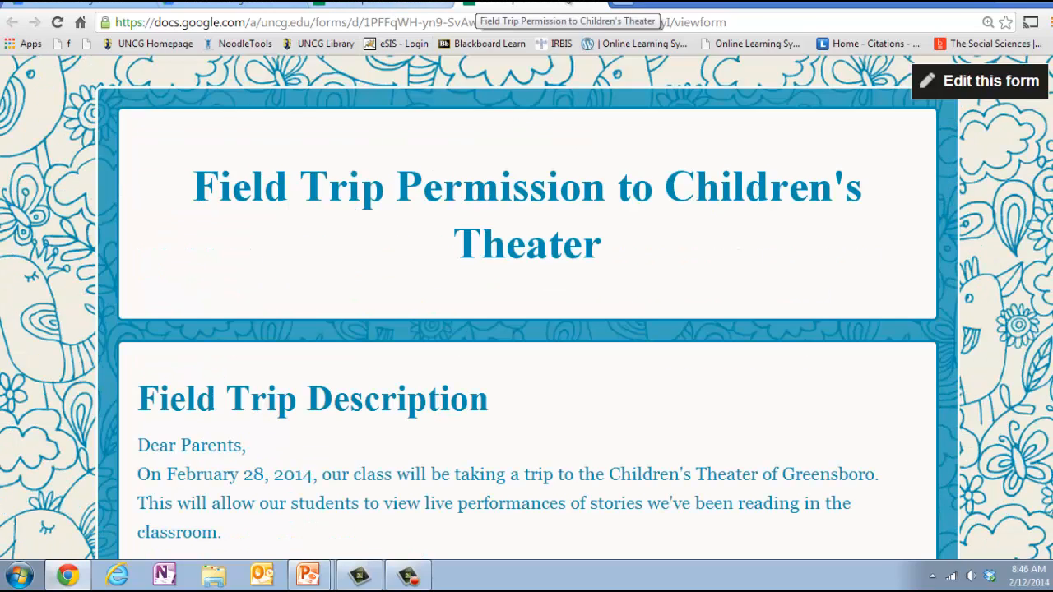
Switch to the class website in Google Sites and open its Field Trip page for editing
left_click(599, 7)
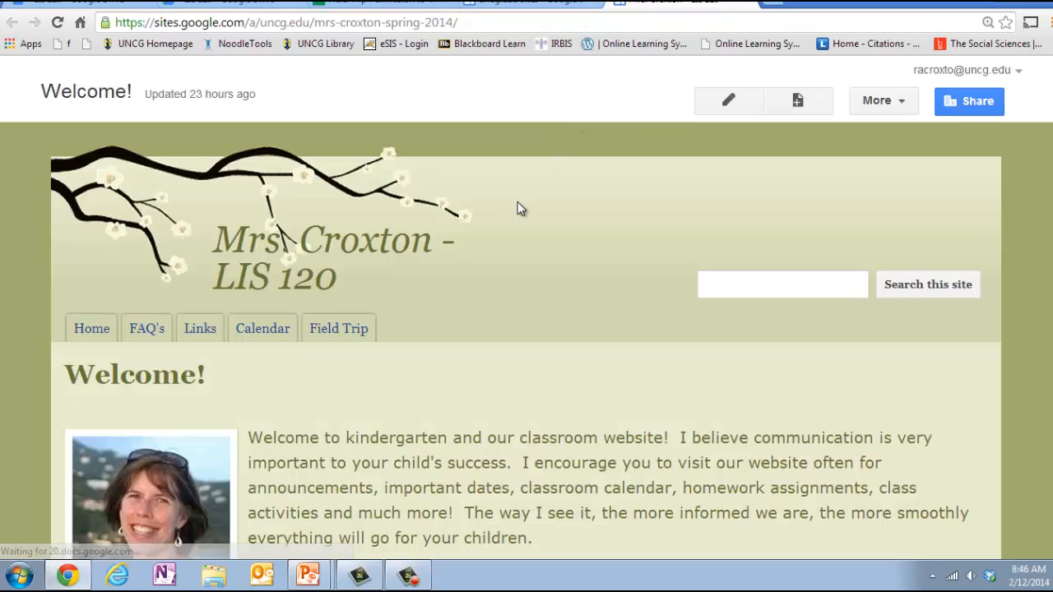
scroll(517, 202, "down", 1)
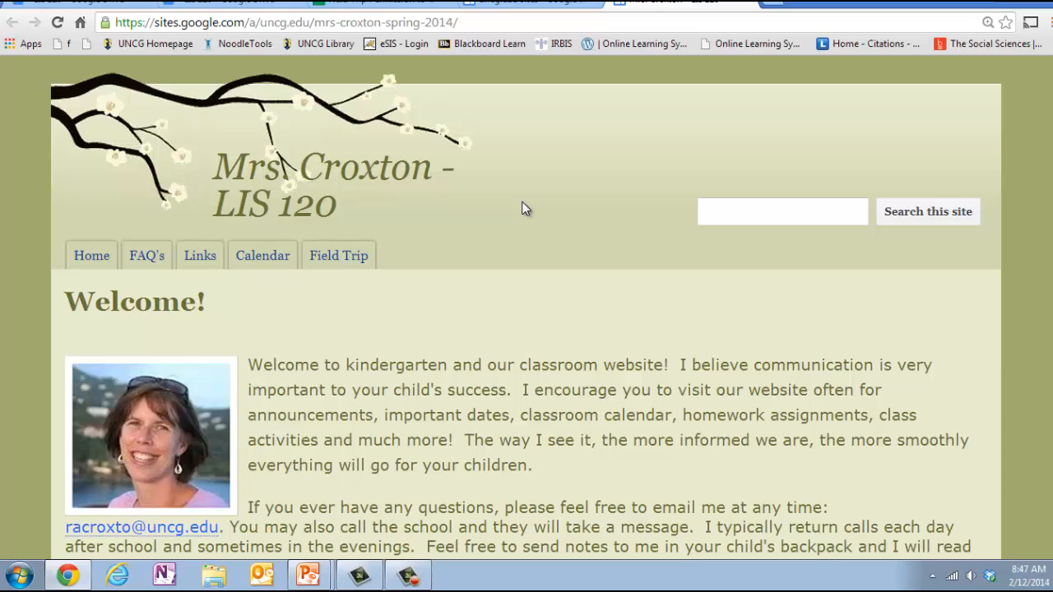
left_click(355, 259)
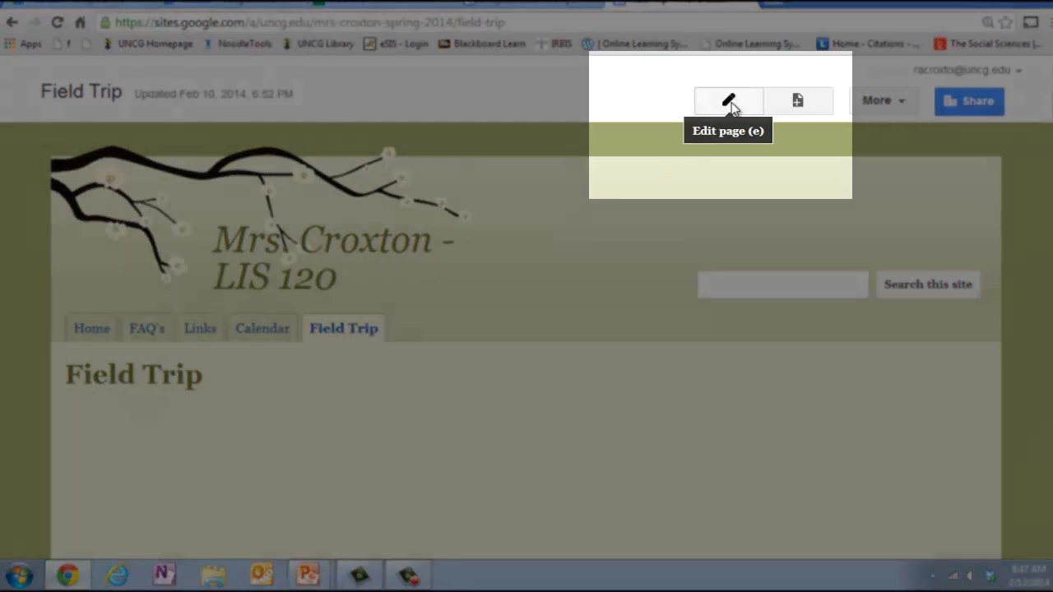
left_click(729, 102)
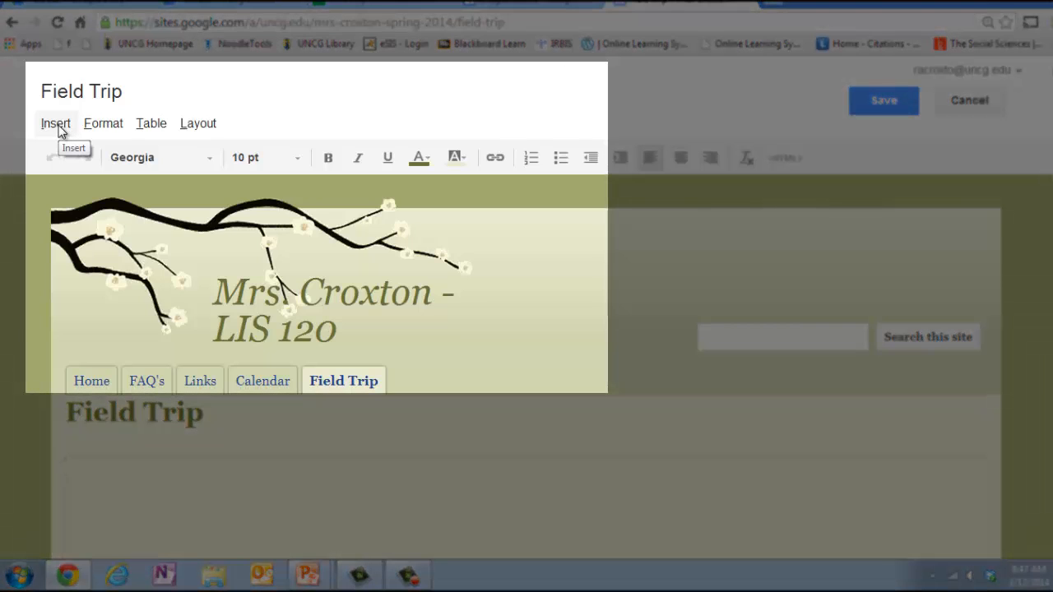
Insert the Drive form "Field Trip Permission to Children's Theater" with border and title, 600 pixels high and 400 wide, and save the page
left_click(58, 128)
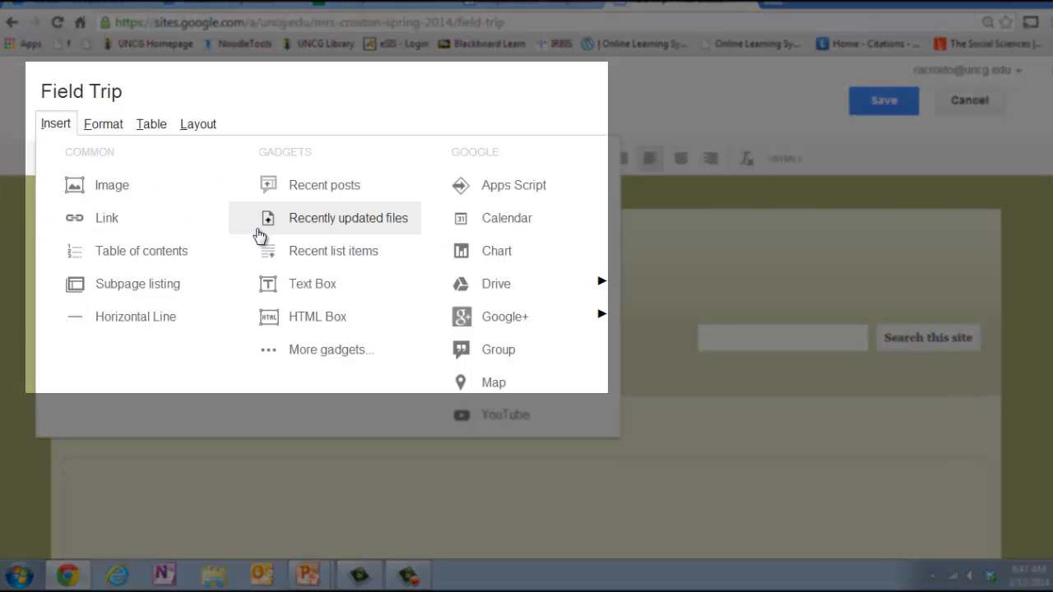
mouse_move(486, 294)
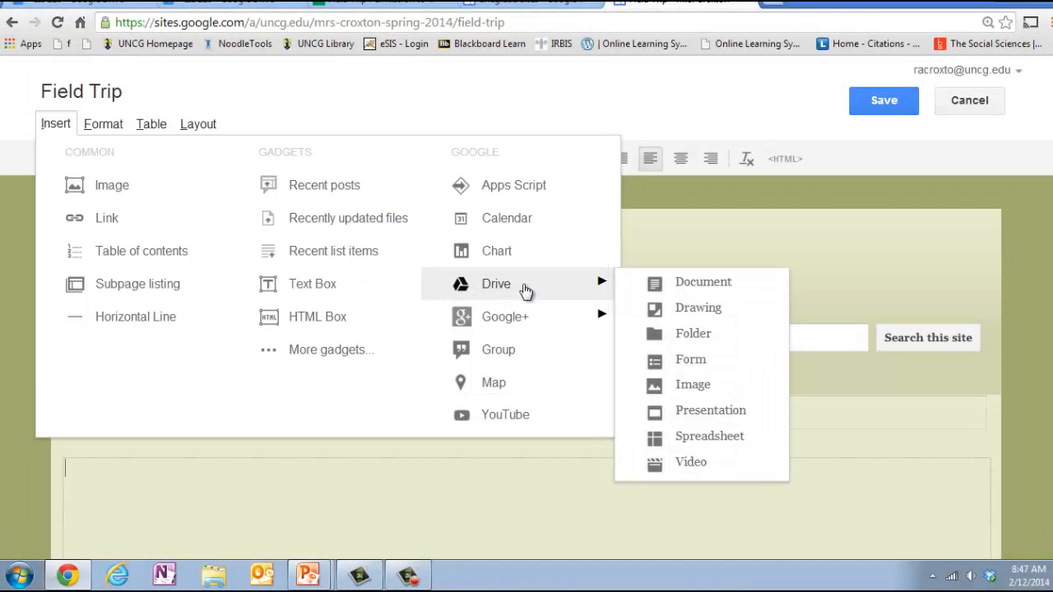
left_click(691, 359)
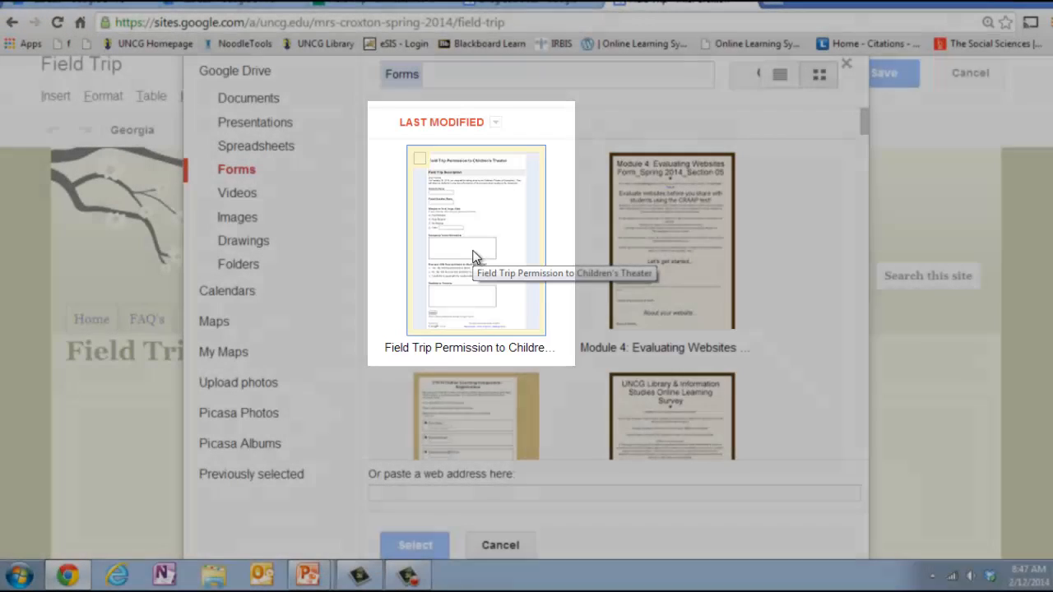
left_click(473, 257)
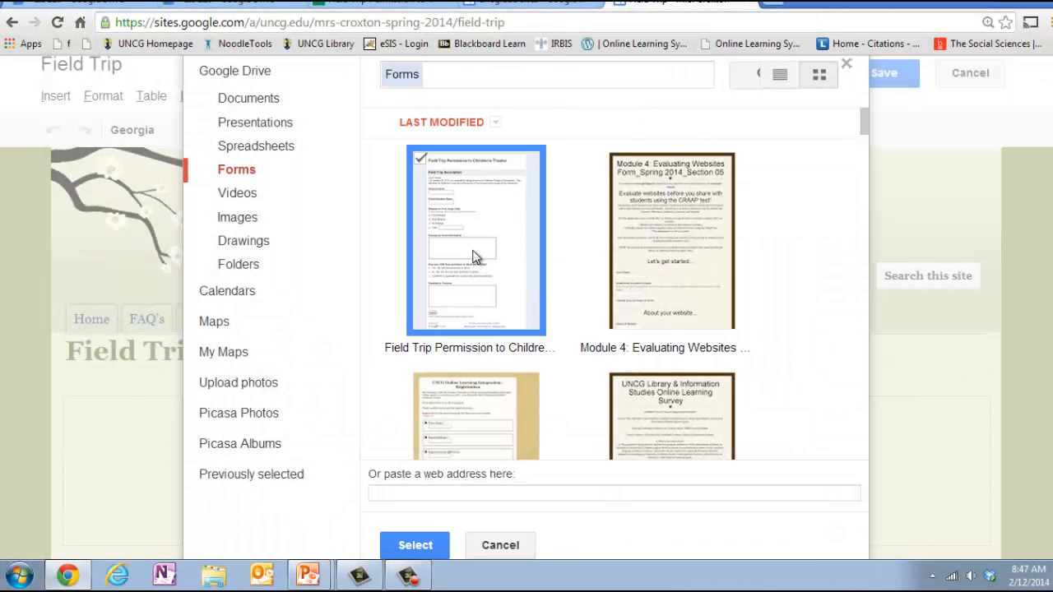
left_click(402, 549)
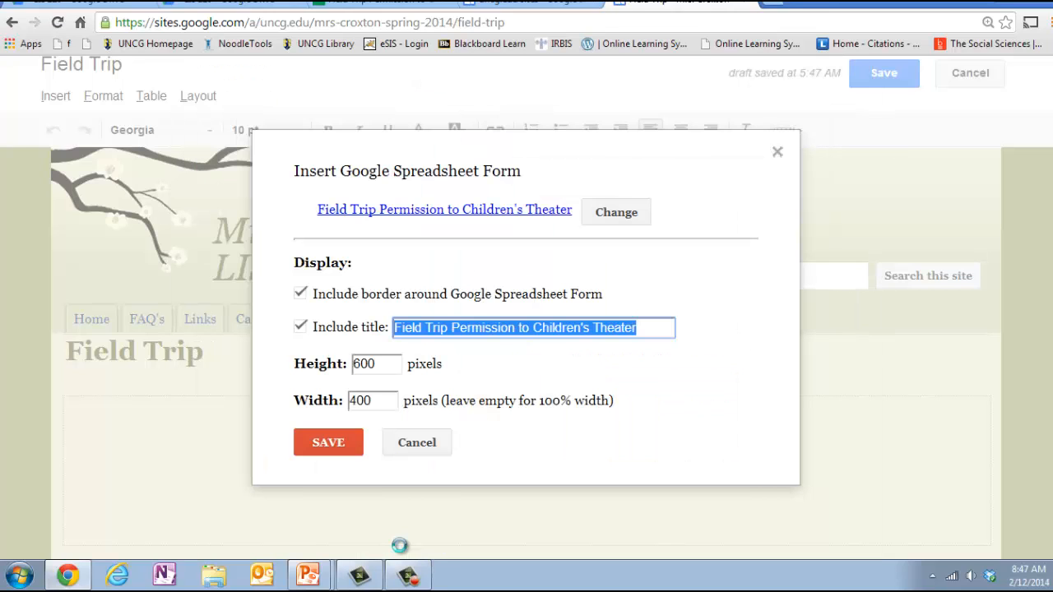
left_click(333, 444)
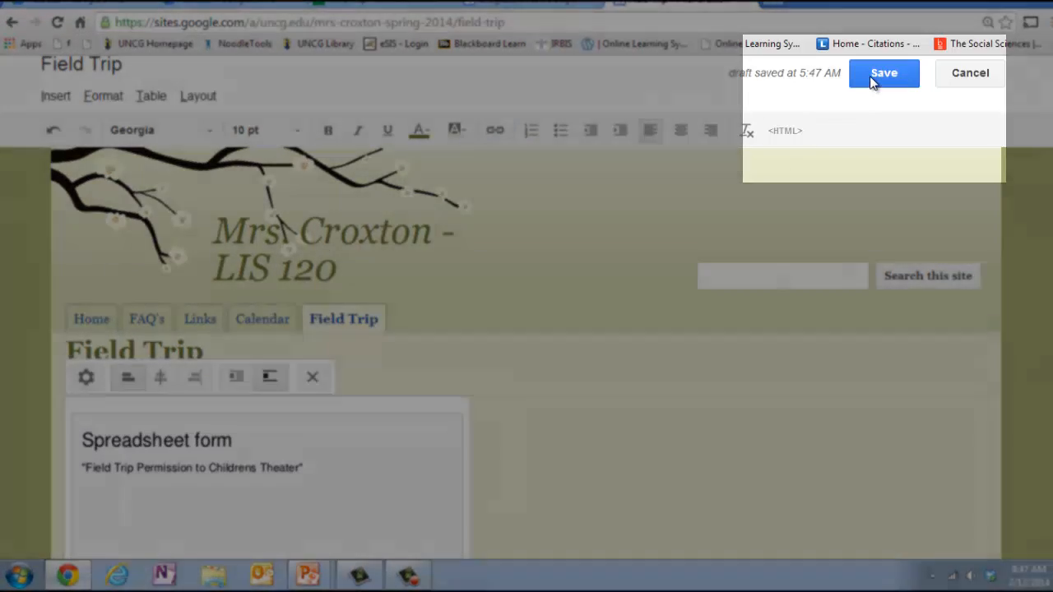
left_click(870, 76)
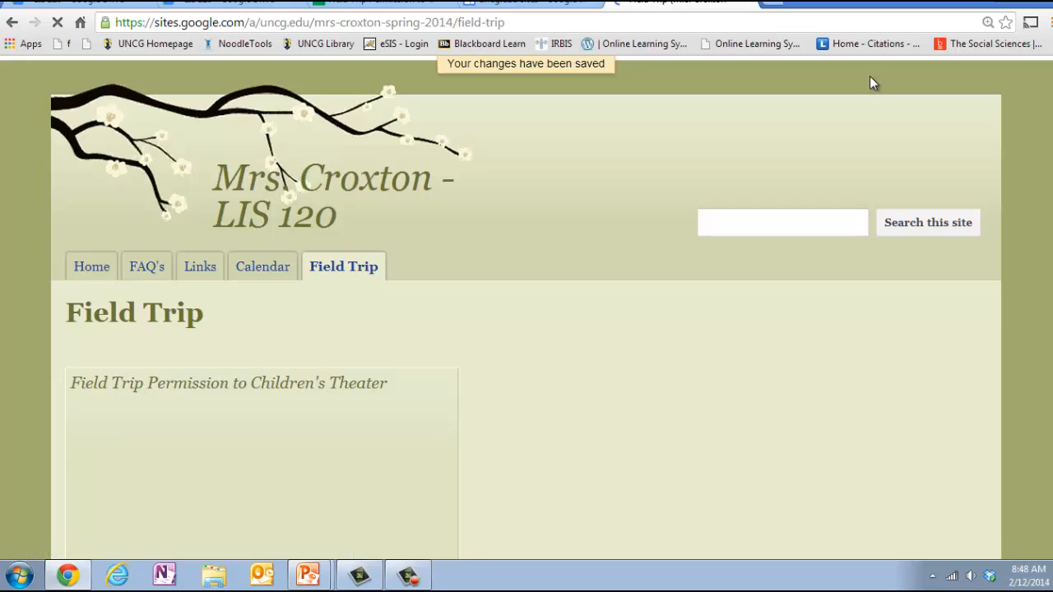
Look over the embedded permission form on the saved Field Trip page, from its description down to the submit area
scroll(574, 411, "down", 5)
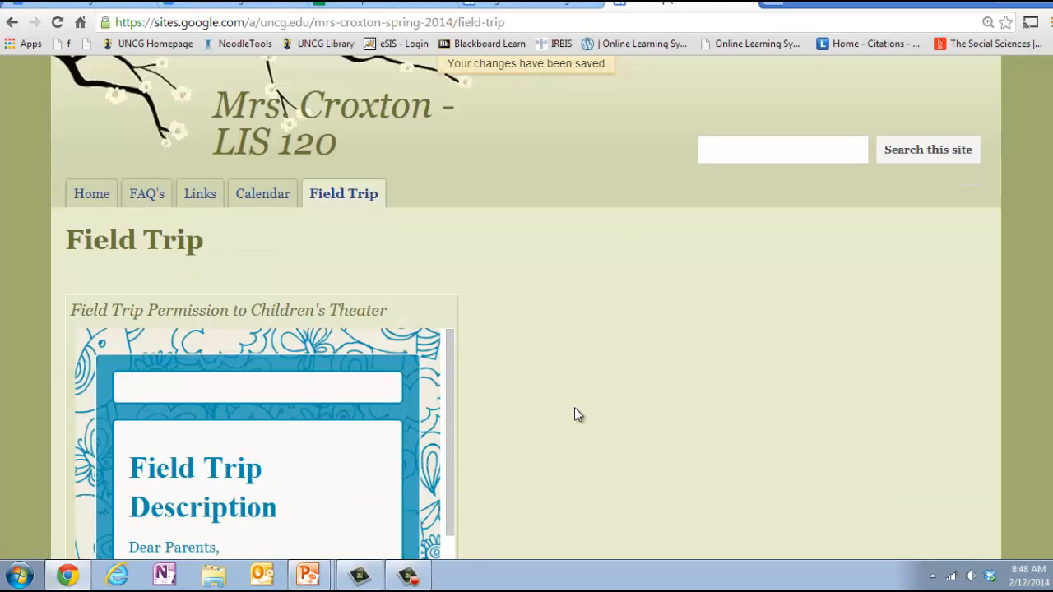
scroll(506, 411, "down", 3)
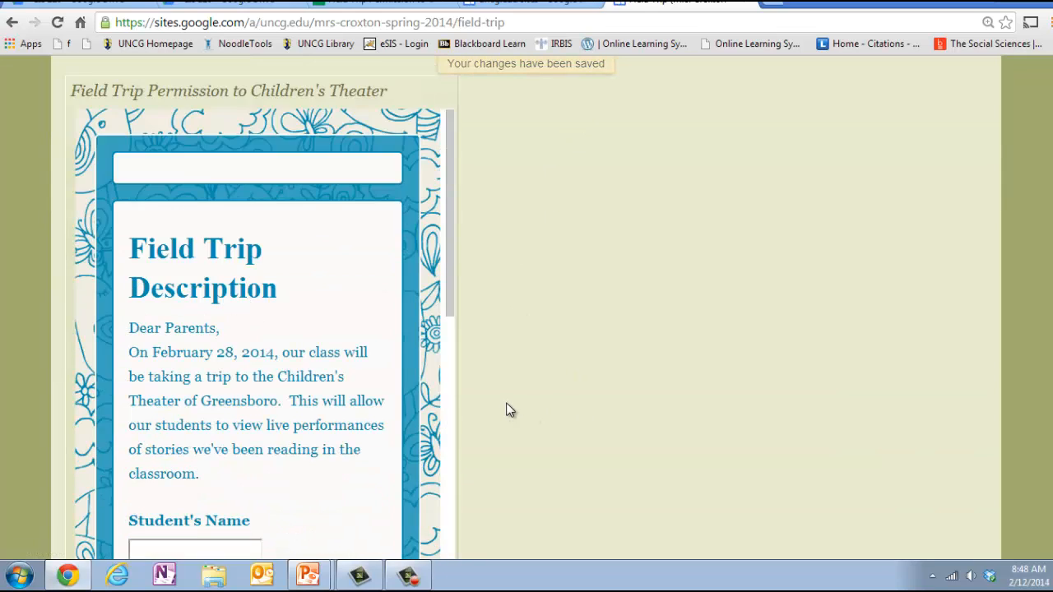
scroll(407, 228, "down", 10)
scroll(393, 309, "down", 8)
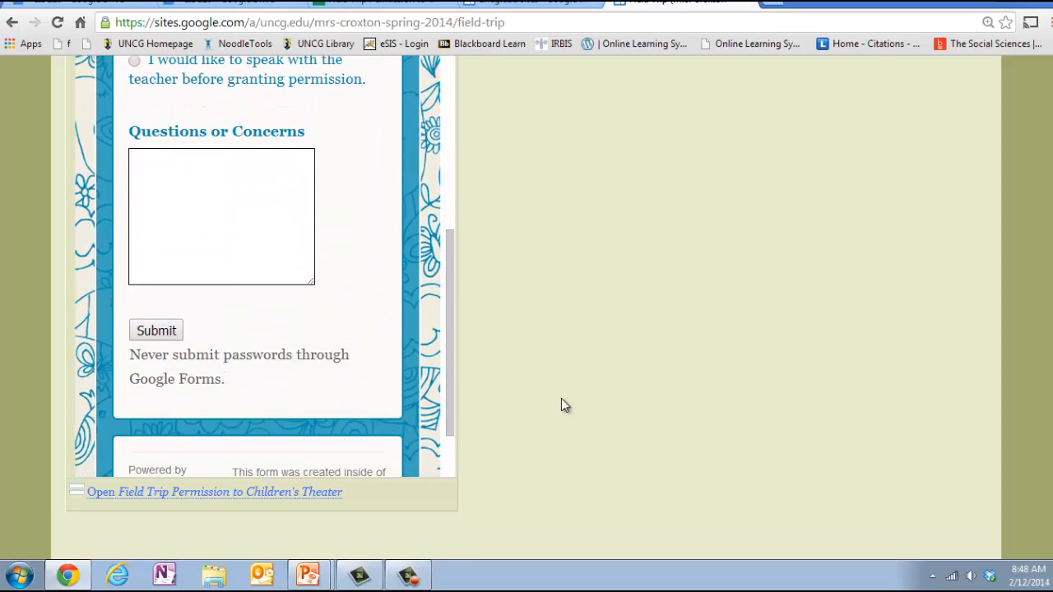
scroll(546, 355, "up", 10)
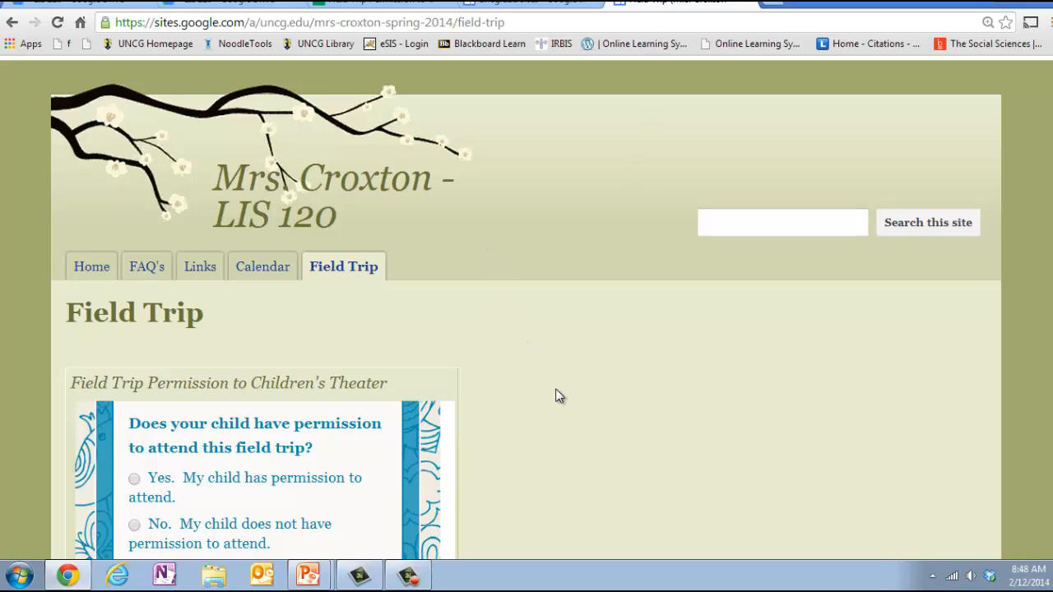
Switch to Google Drive and open the "Field Trip Permission to Children's Theater (Responses)" spreadsheet
left_click(243, 6)
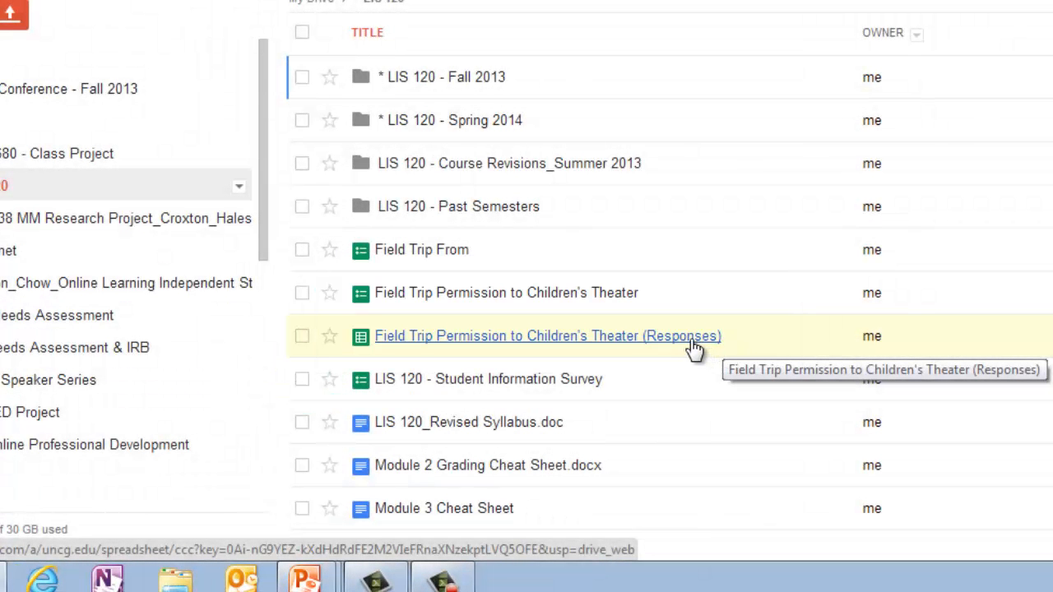
left_click(693, 336)
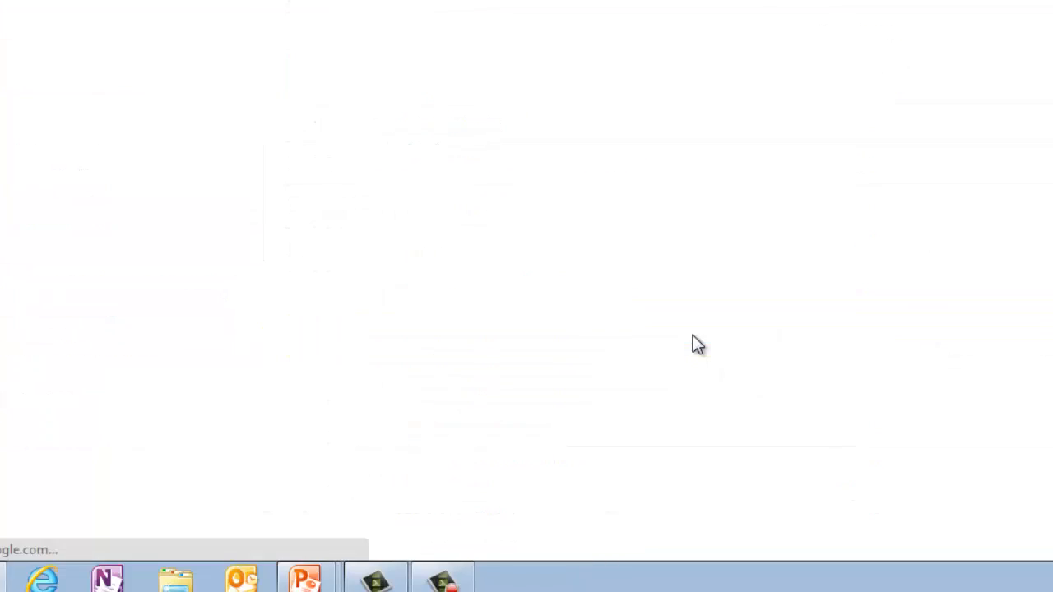